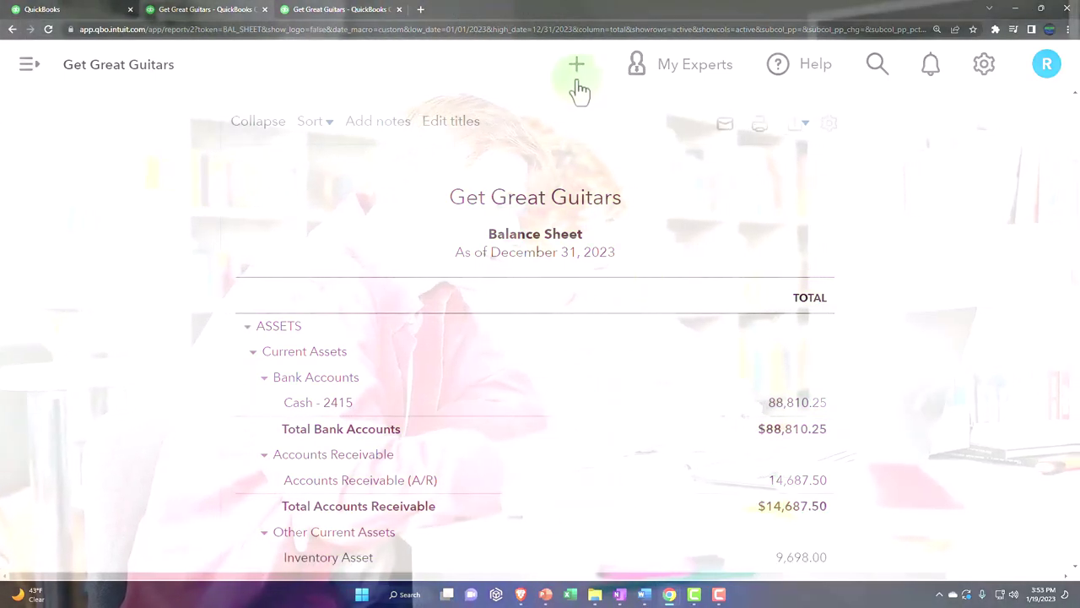
- Glance at the New transaction menu, then collapse ASSETS and LIABILITIES AND EQUITY to totals
left_click(577, 68)
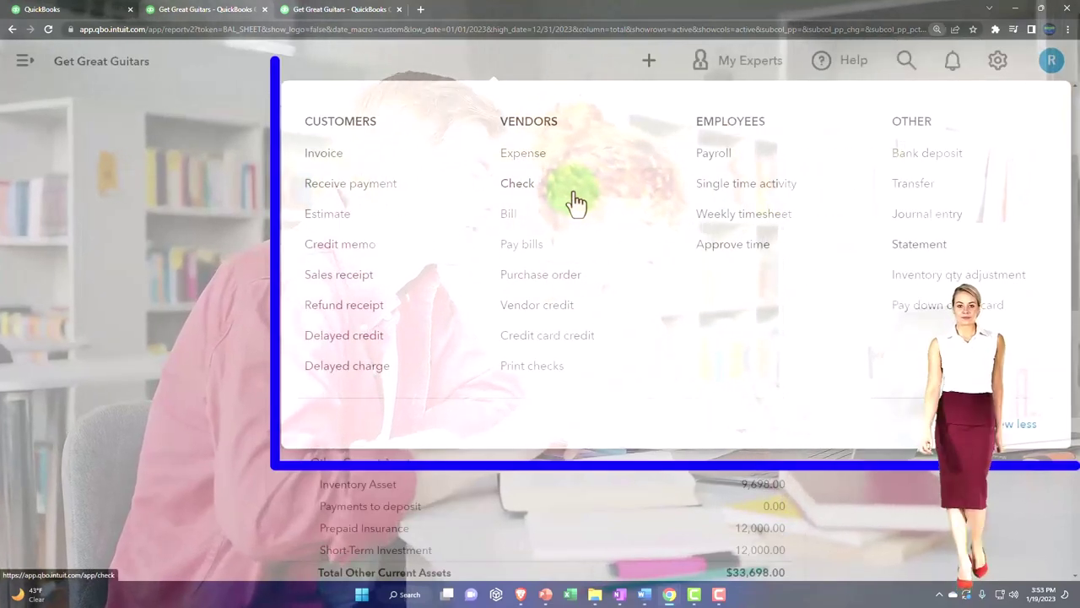
left_click(182, 253)
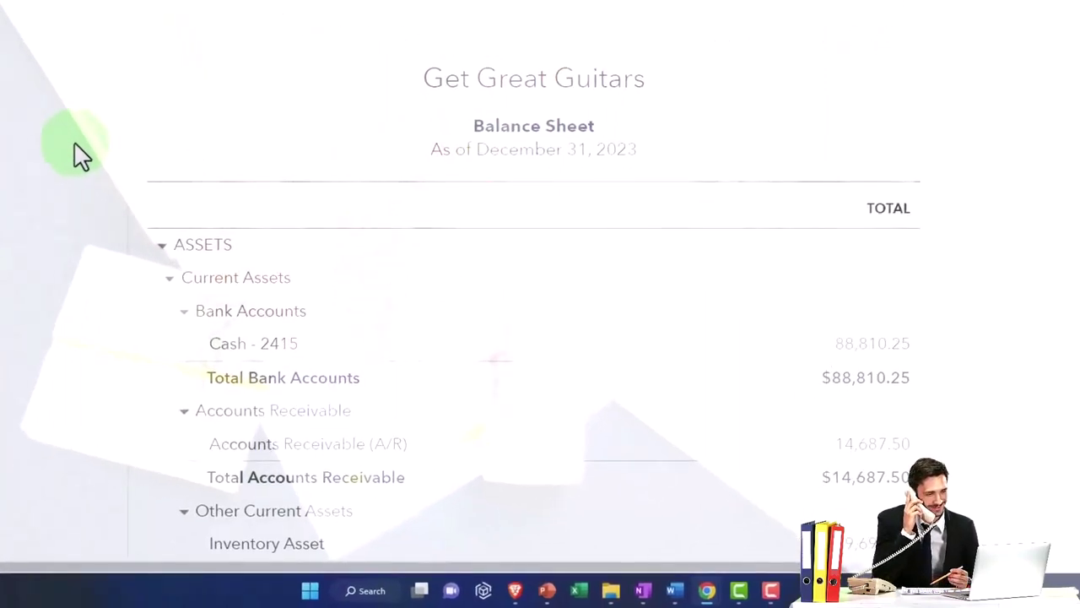
scroll(76, 152, "down", 1)
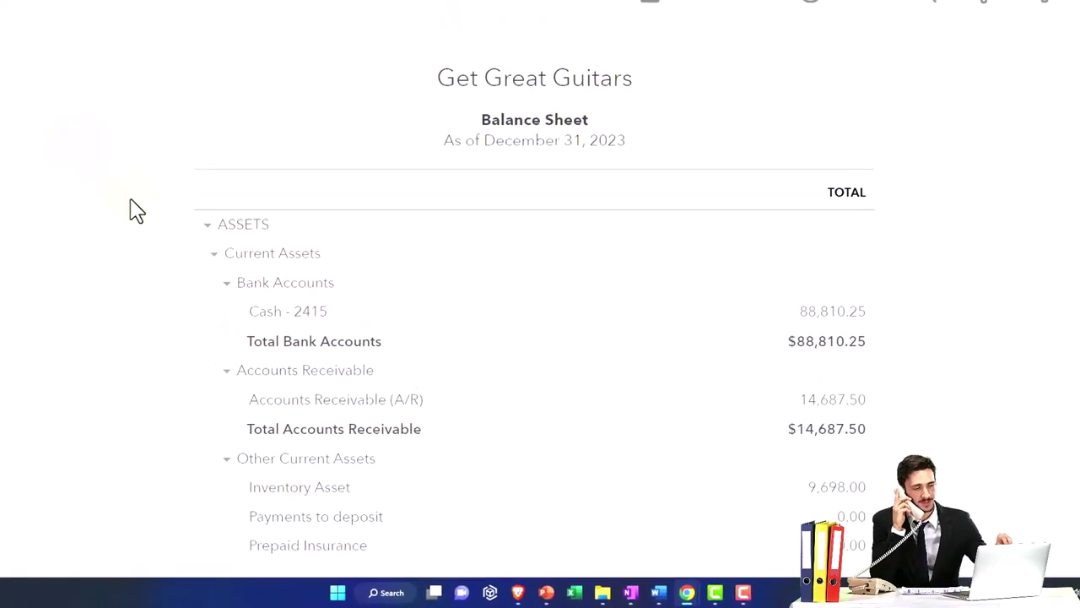
scroll(136, 210, "down", 2)
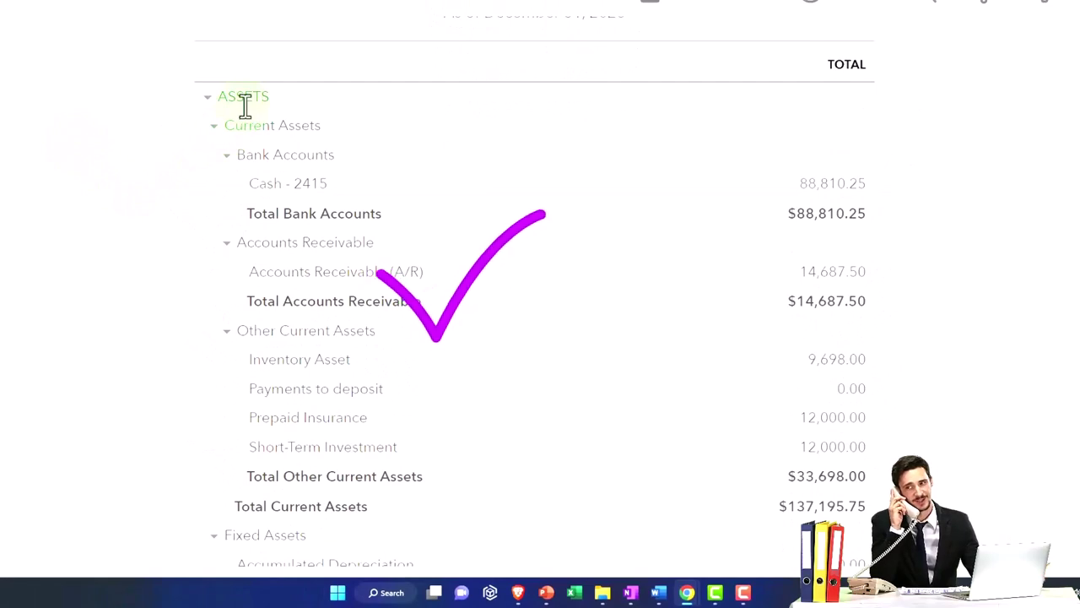
left_click(210, 100)
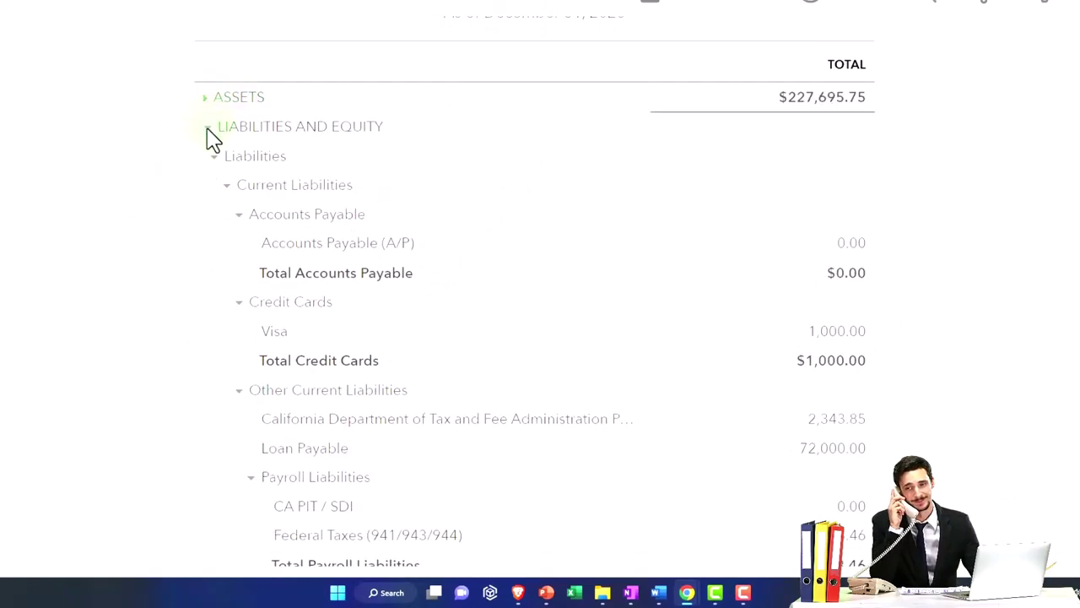
left_click(209, 130)
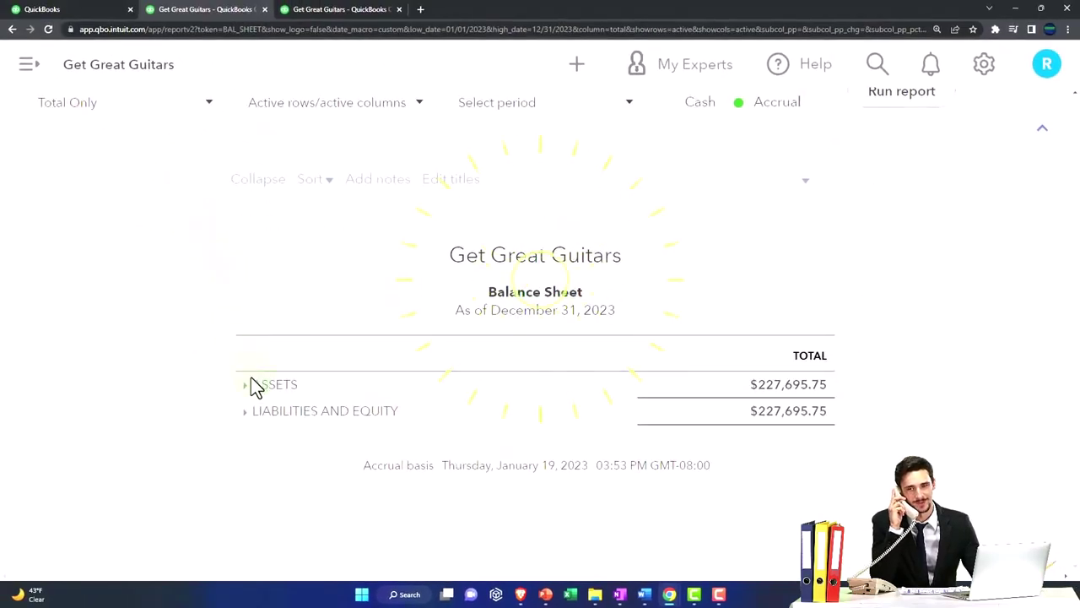
- Reopen ASSETS and collapse Current Assets and Fixed Assets to single total lines
left_click(251, 390)
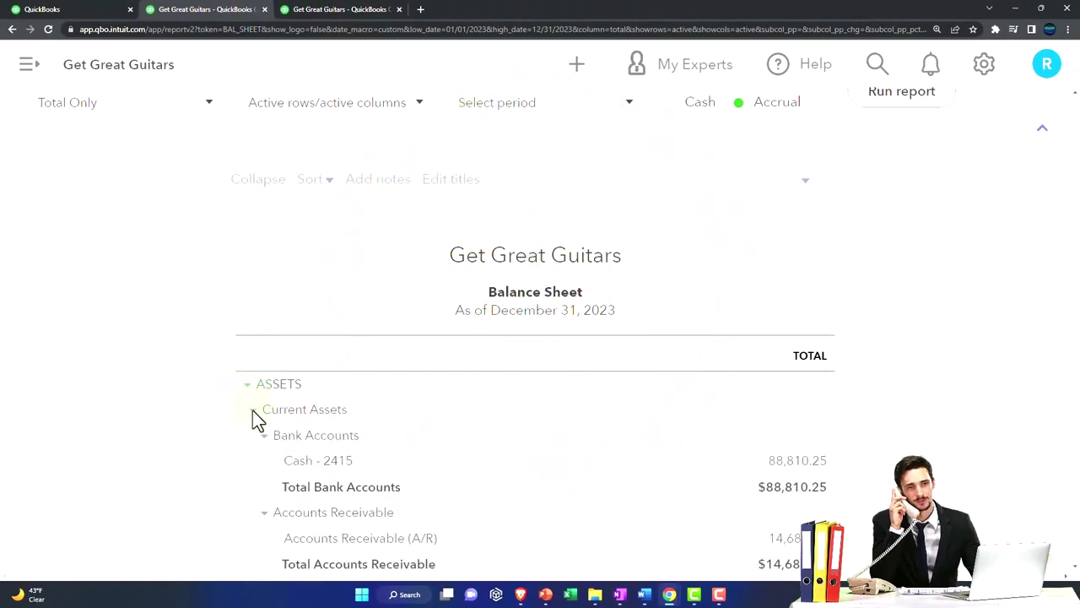
left_click(249, 410)
scroll(245, 424, "down", 1)
left_click(254, 380)
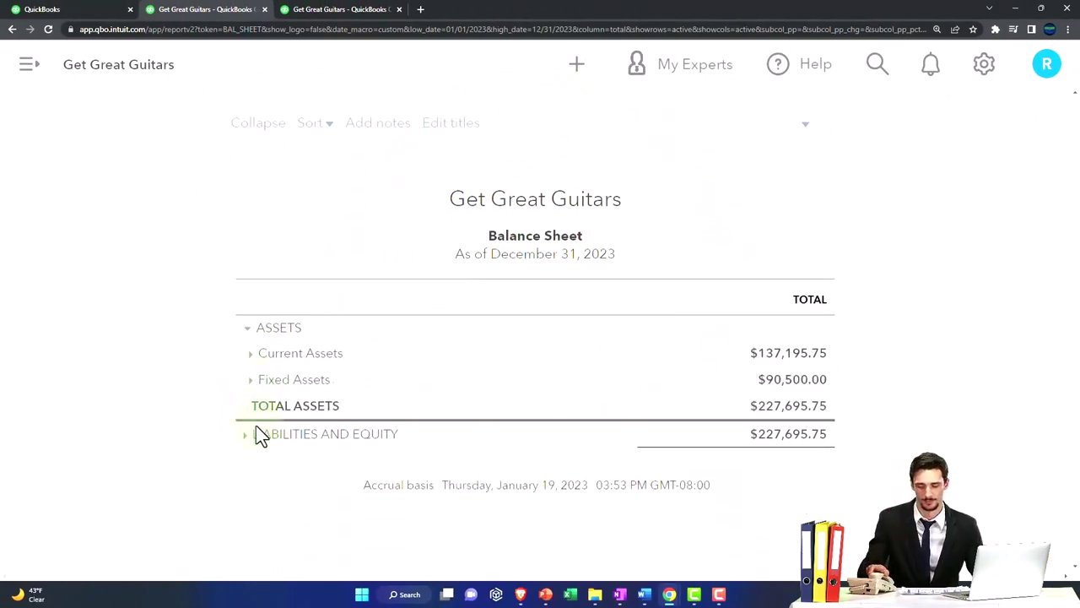
- Collapse Current Liabilities, Equity and Liabilities and Equity to totals, and zoom the report to 200%
left_click(245, 434)
scroll(244, 433, "down", 1)
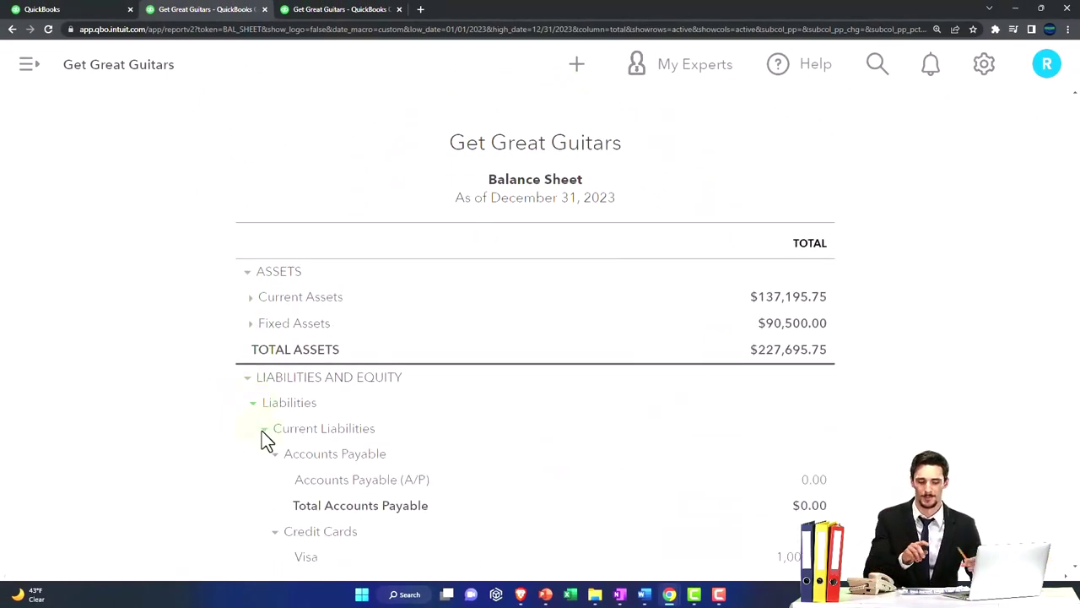
left_click(263, 433)
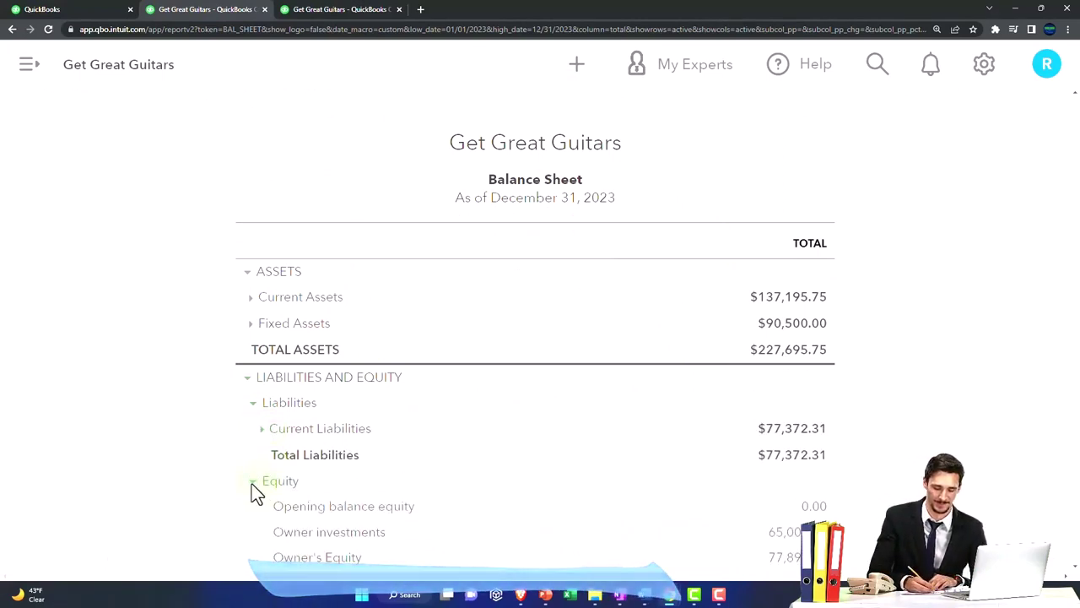
left_click(252, 485)
left_click(248, 378)
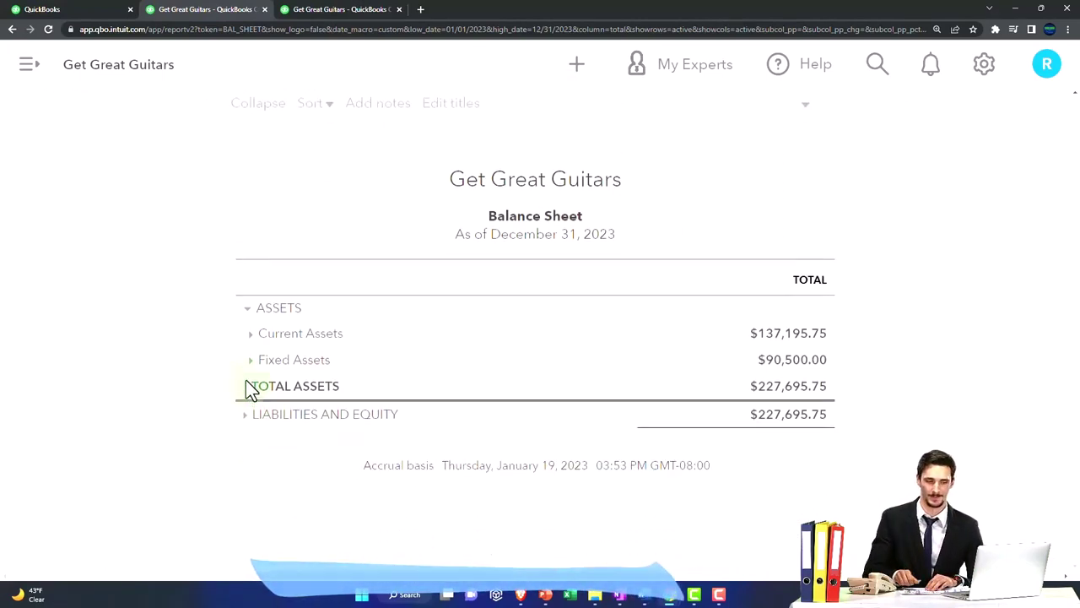
key("ctrl+plus")
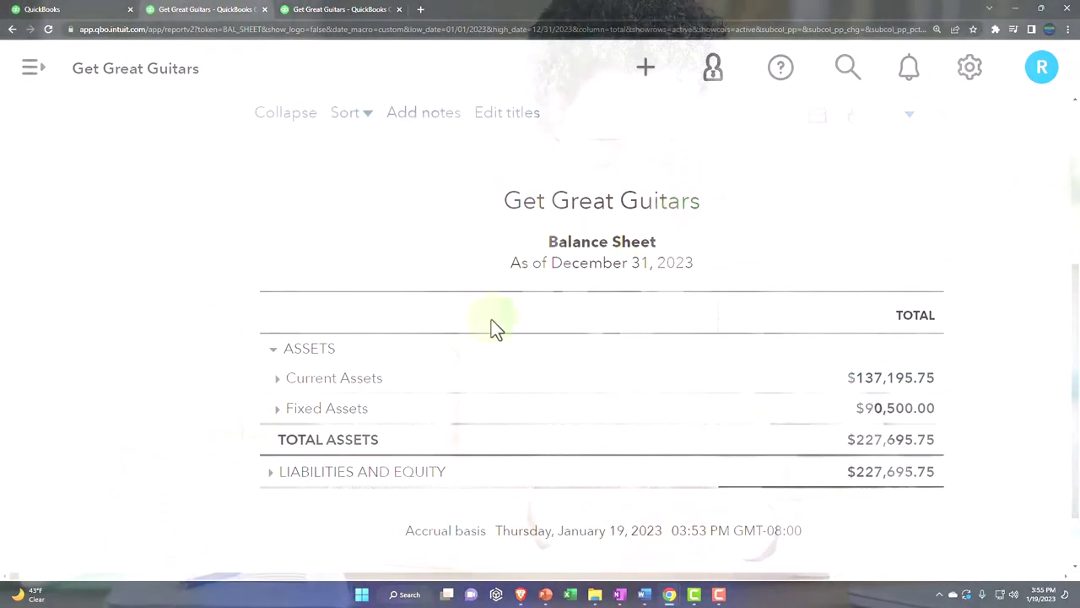
- Reopen Current Assets with Bank Accounts, Accounts Receivable and Other Current Assets ($33,698.00) as subtotals
left_click(272, 349)
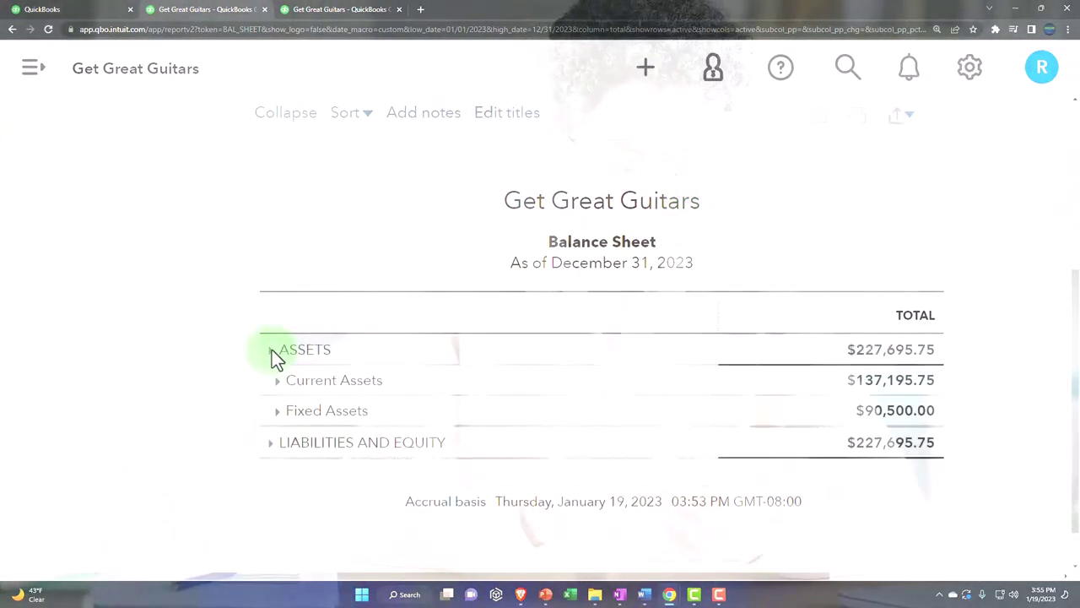
left_click(272, 355)
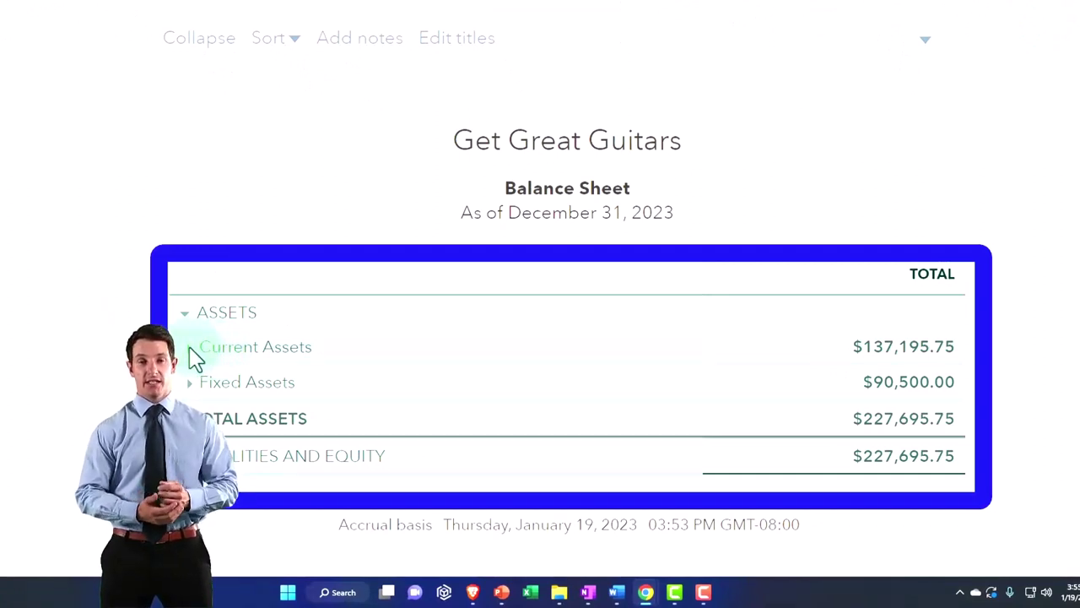
left_click(191, 350)
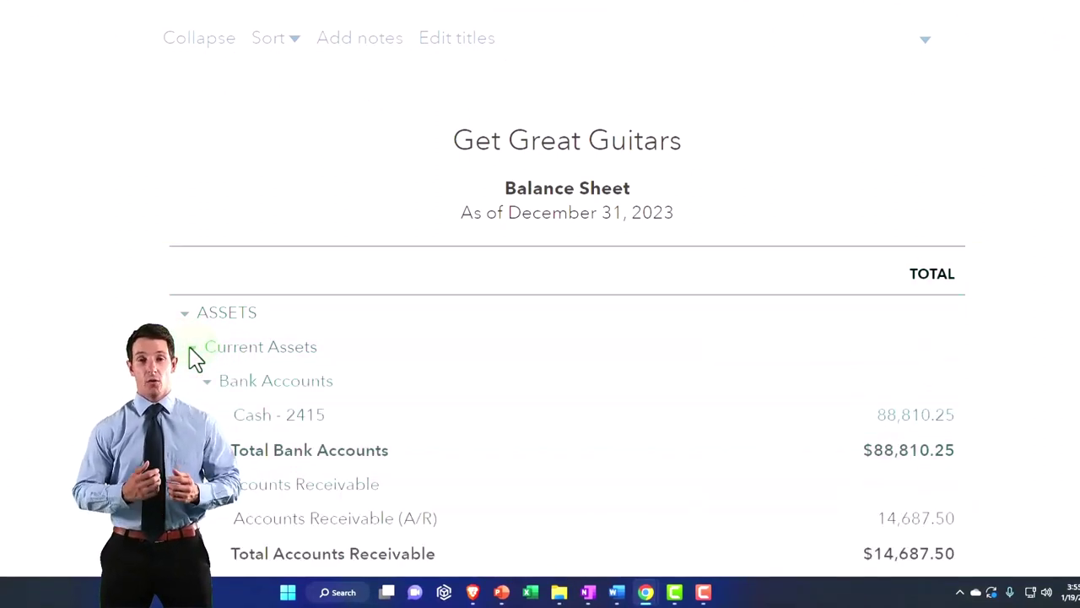
left_click(205, 382)
left_click(205, 417)
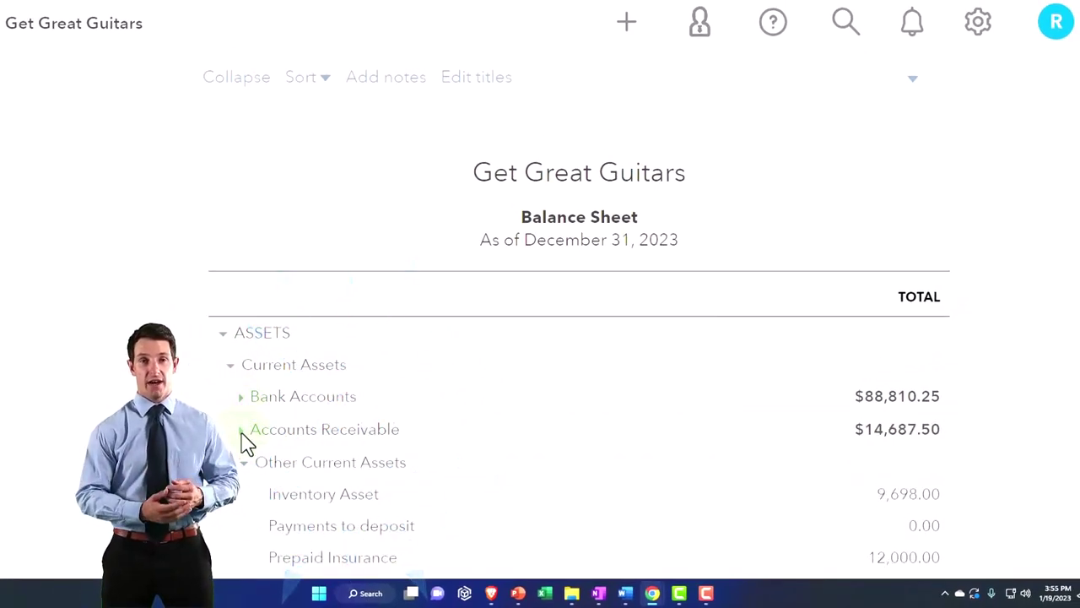
left_click(243, 464)
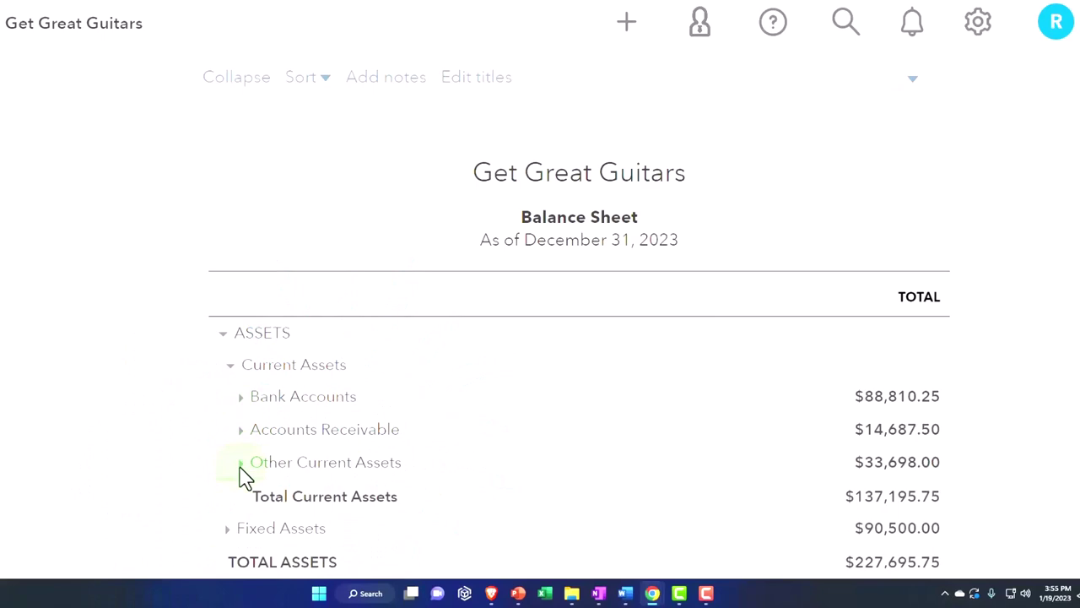
- Open the Get Great Guitars Chart of Accounts at 125% zoom with the sidebar hidden
left_click(72, 12)
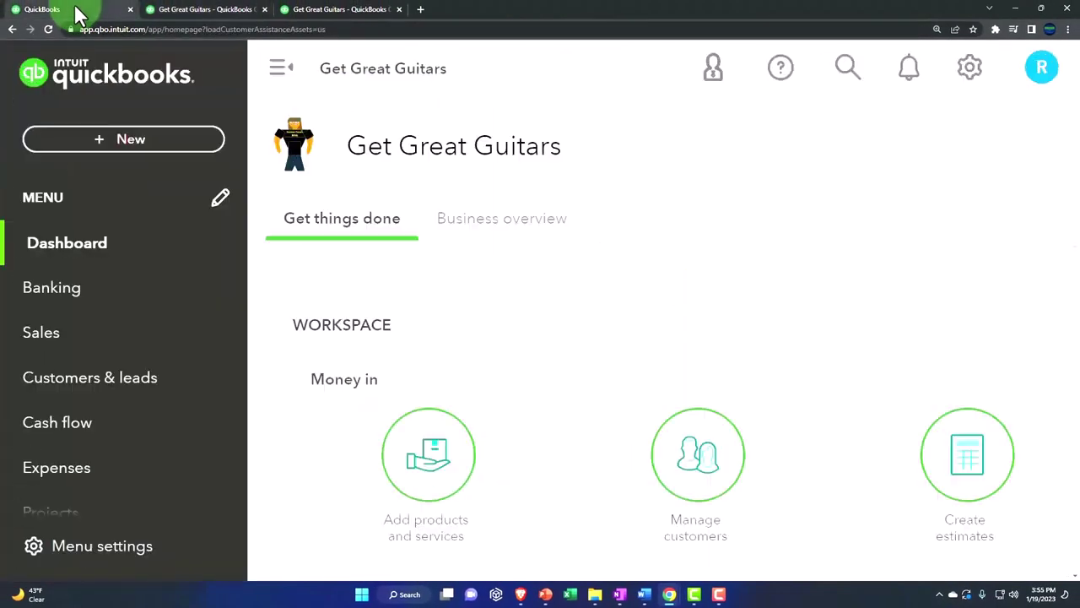
left_click(167, 341)
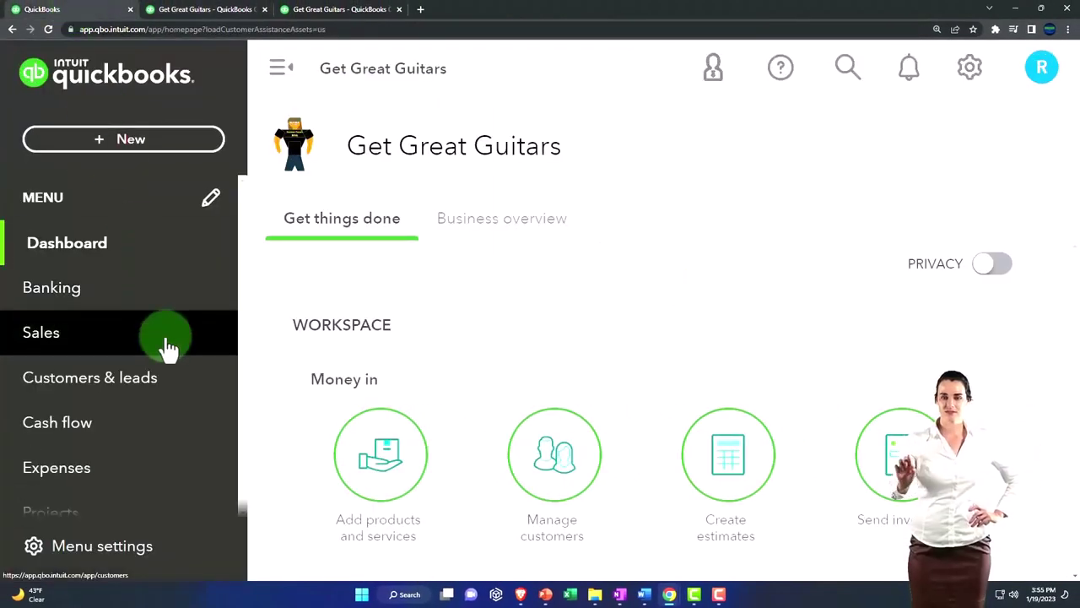
key("ctrl+minus")
key("ctrl+minus")
key("ctrl+minus")
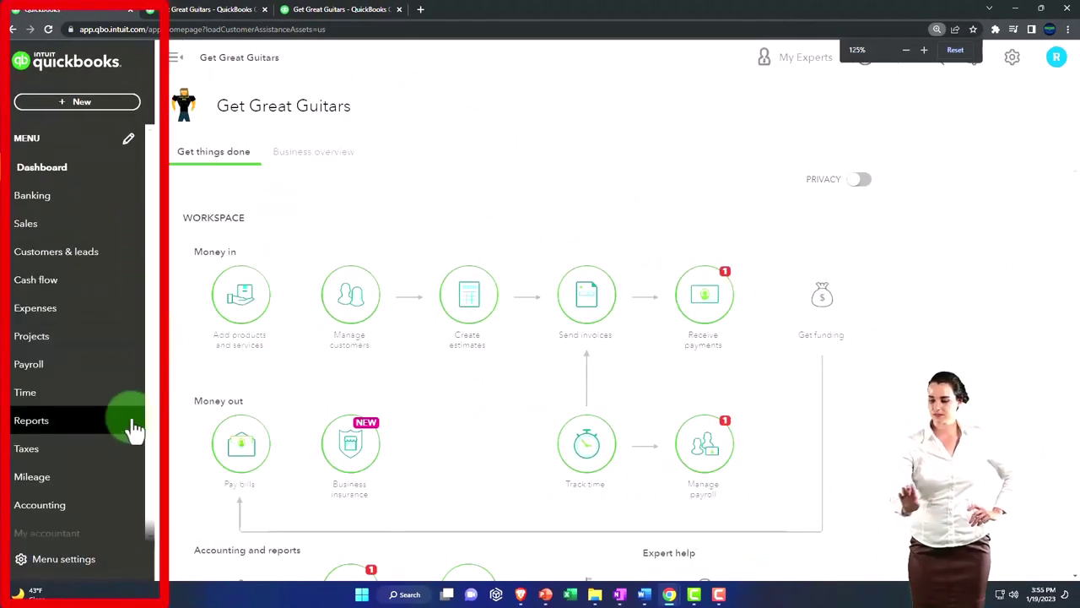
scroll(133, 430, "down", 1)
left_click(72, 451)
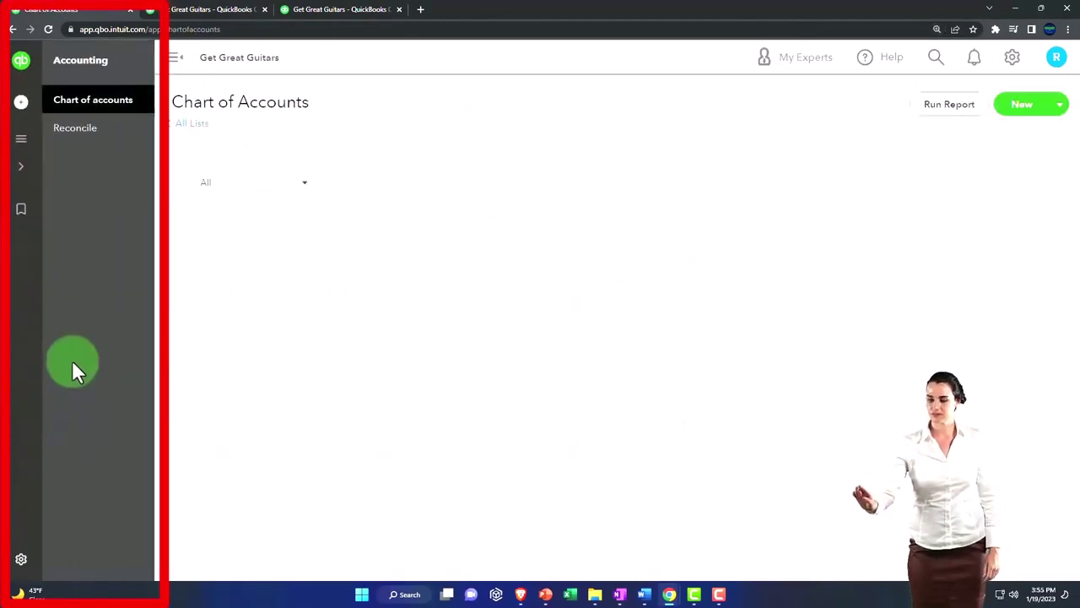
left_click(78, 106)
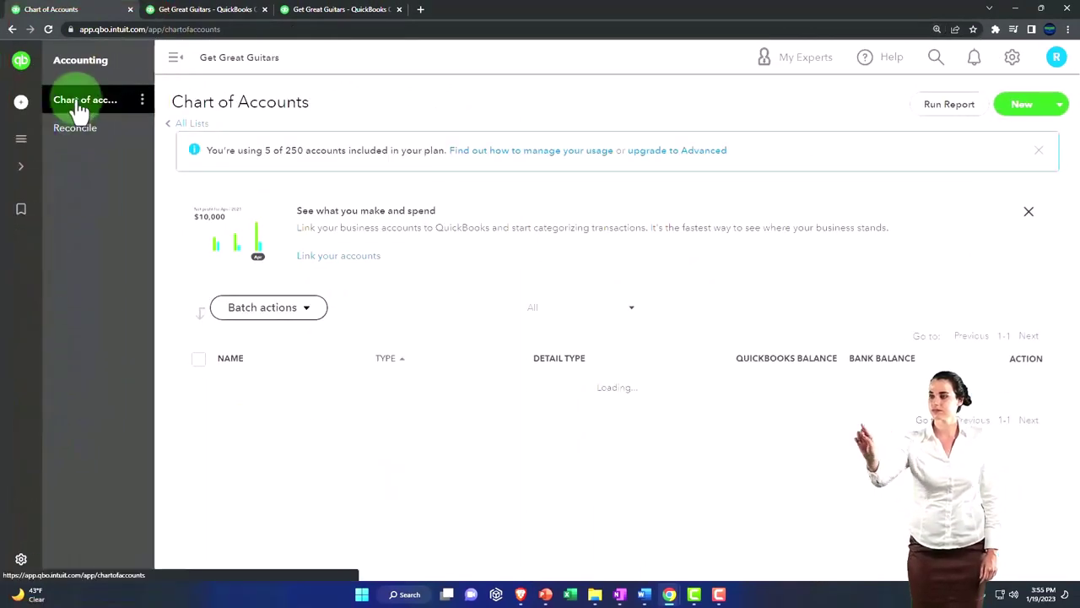
left_click(173, 59)
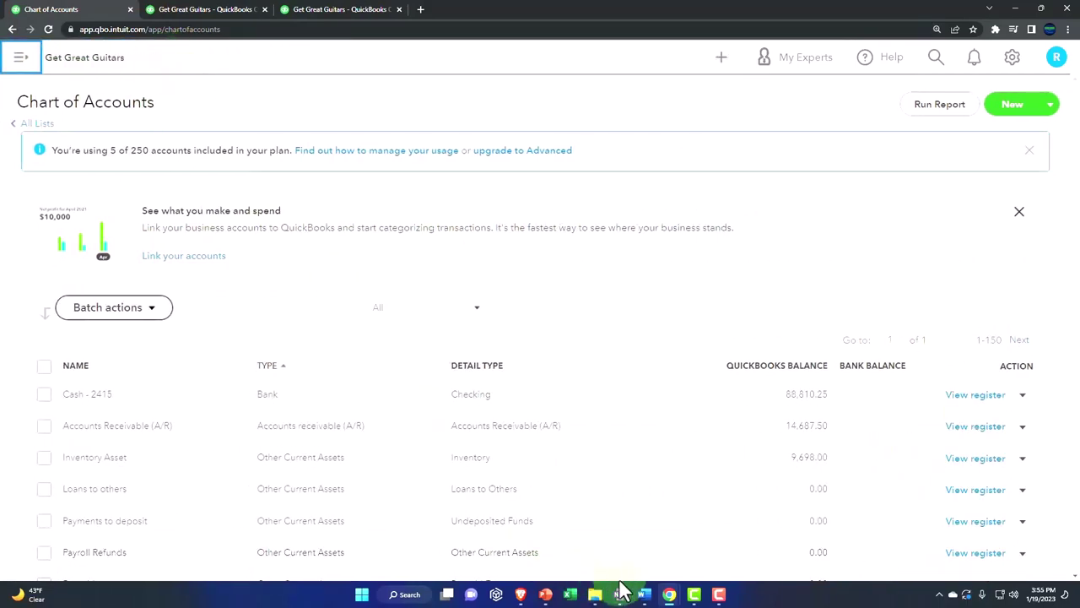
- Open the sample company's Chart of Accounts in its own window for comparison
mouse_move(677, 595)
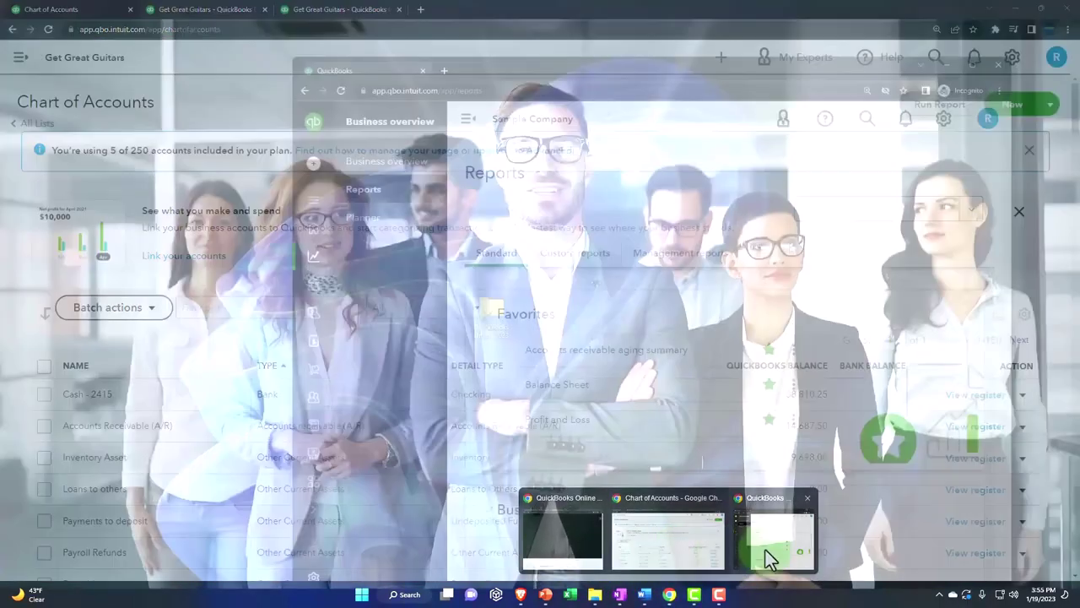
left_click(767, 557)
mouse_move(326, 270)
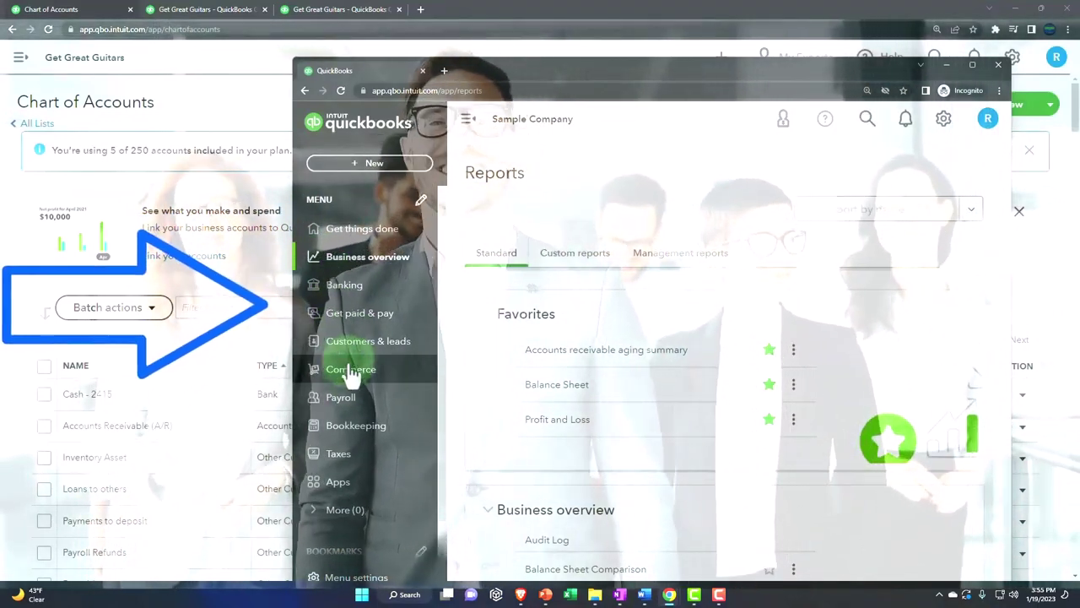
left_click(353, 427)
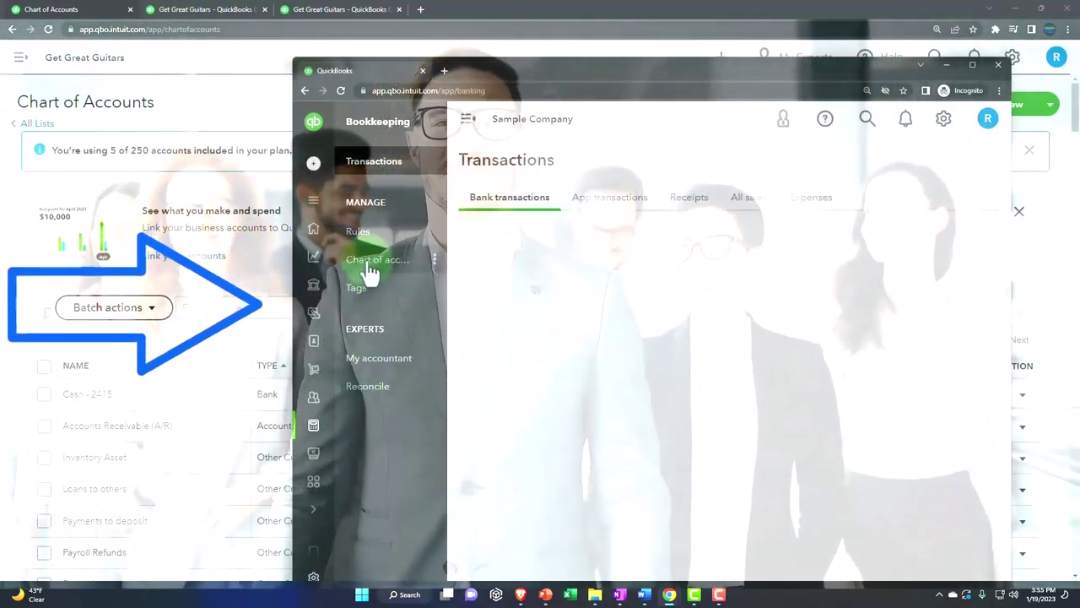
left_click(371, 261)
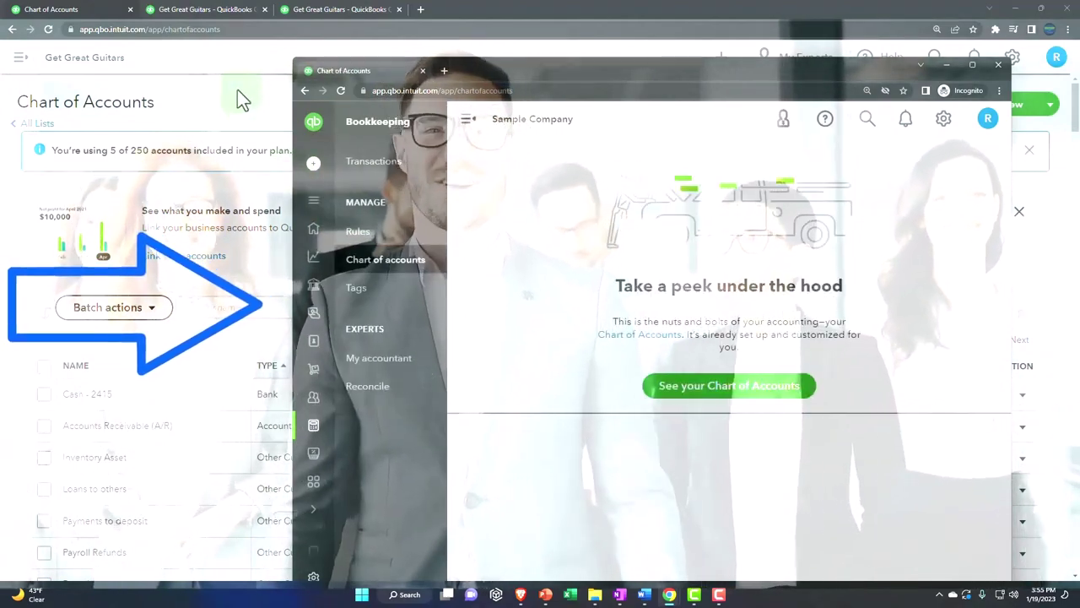
scroll(302, 367, "down", 2)
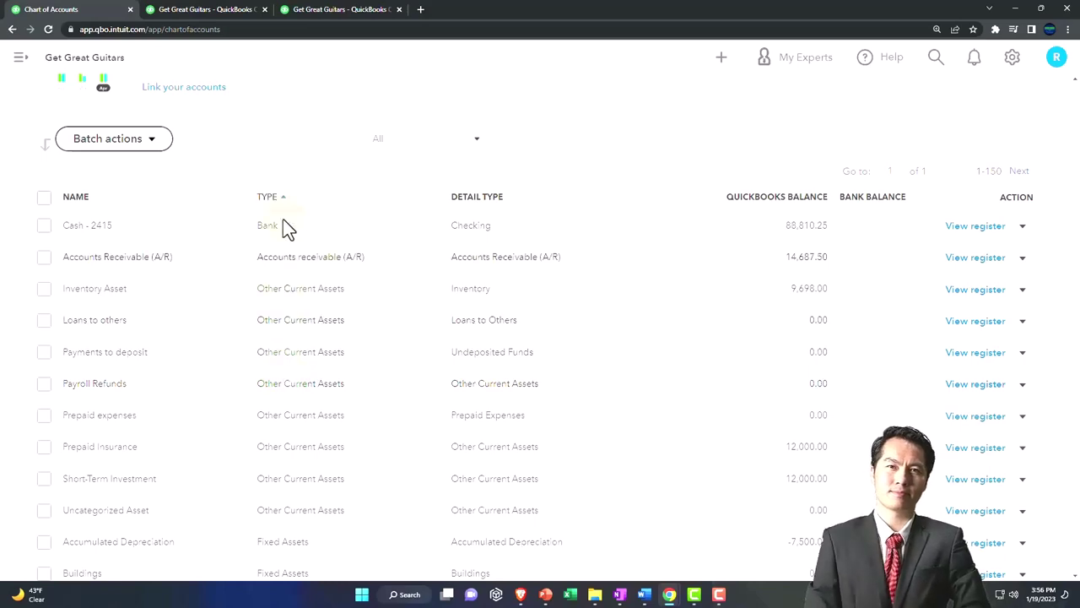
- Expand Bank Accounts on the balance sheet to show Cash - 2415 at 88,810.25, zoomed to 175%
left_click(210, 12)
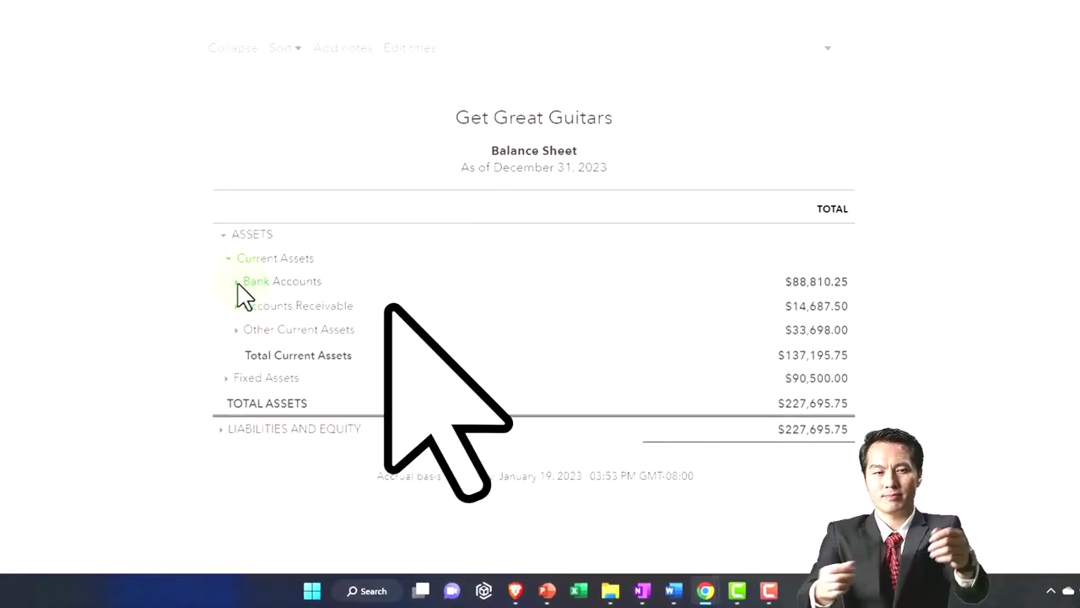
left_click(237, 281)
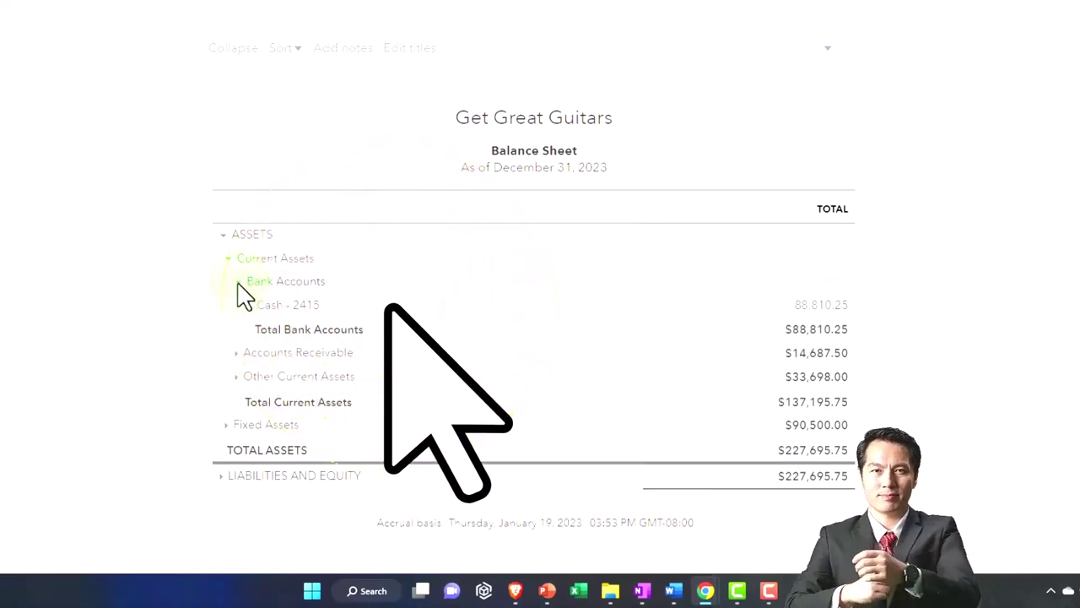
left_click(236, 354)
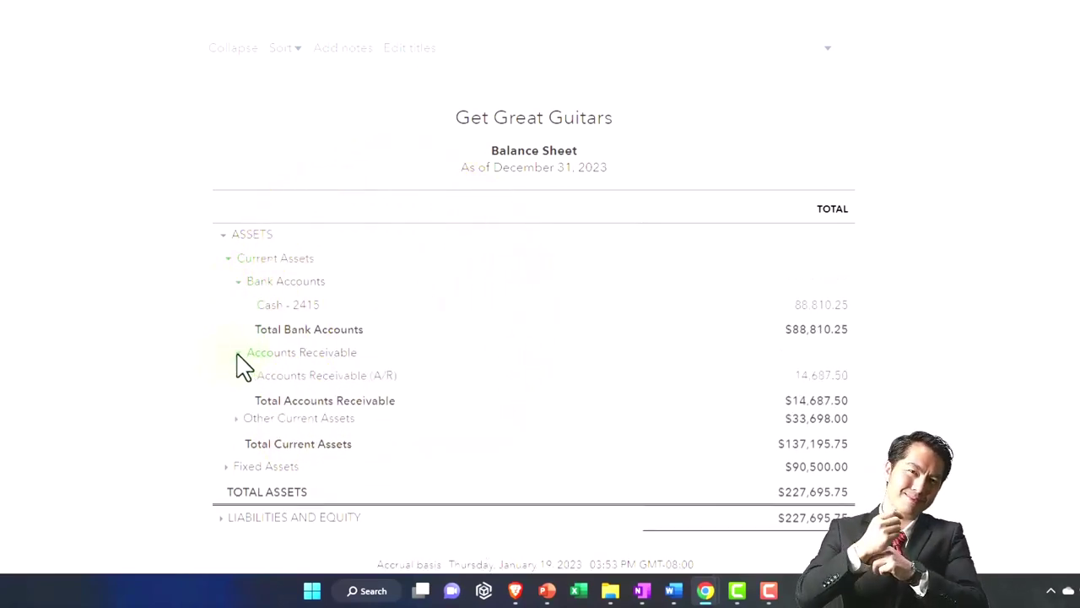
left_click(237, 353)
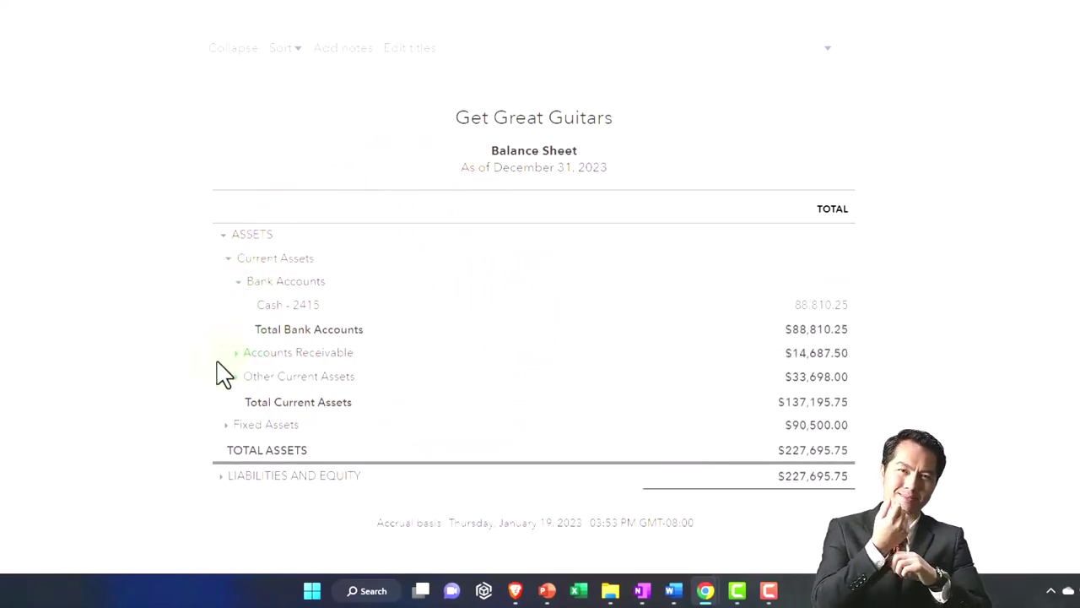
key("ctrl+plus")
key("ctrl+plus")
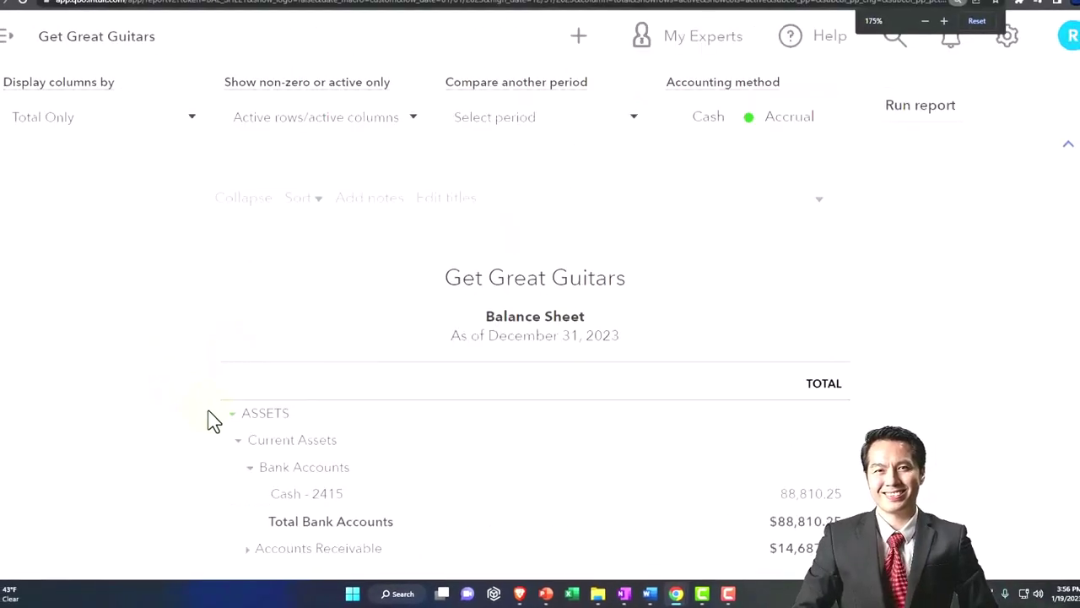
scroll(214, 422, "down", 2)
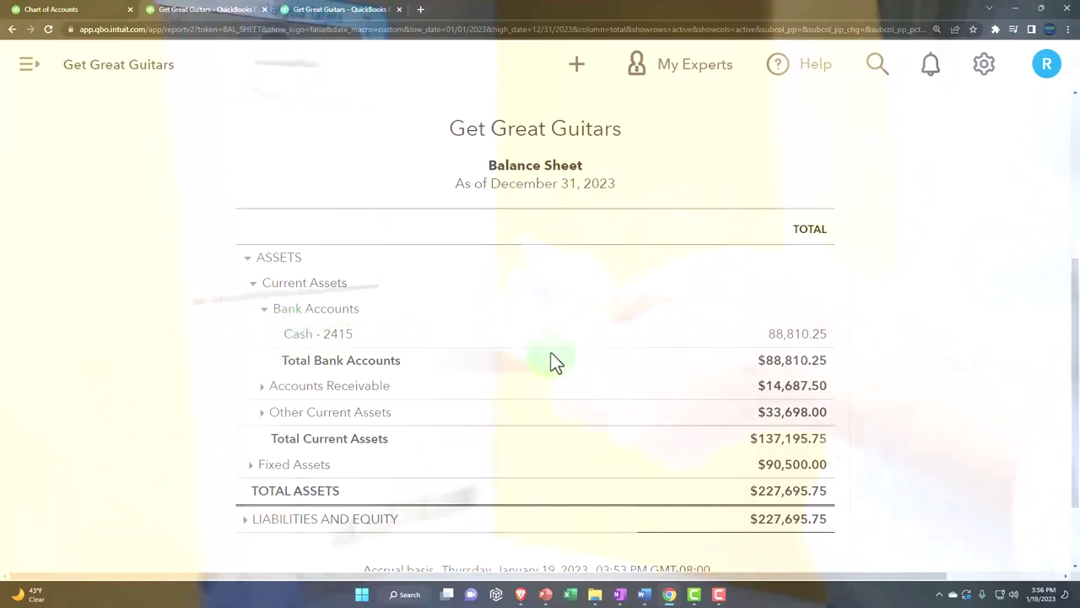
- Drill into the 88,810.25 Cash - 2415 balance and zoom the transaction report out to 125%
left_click(799, 338)
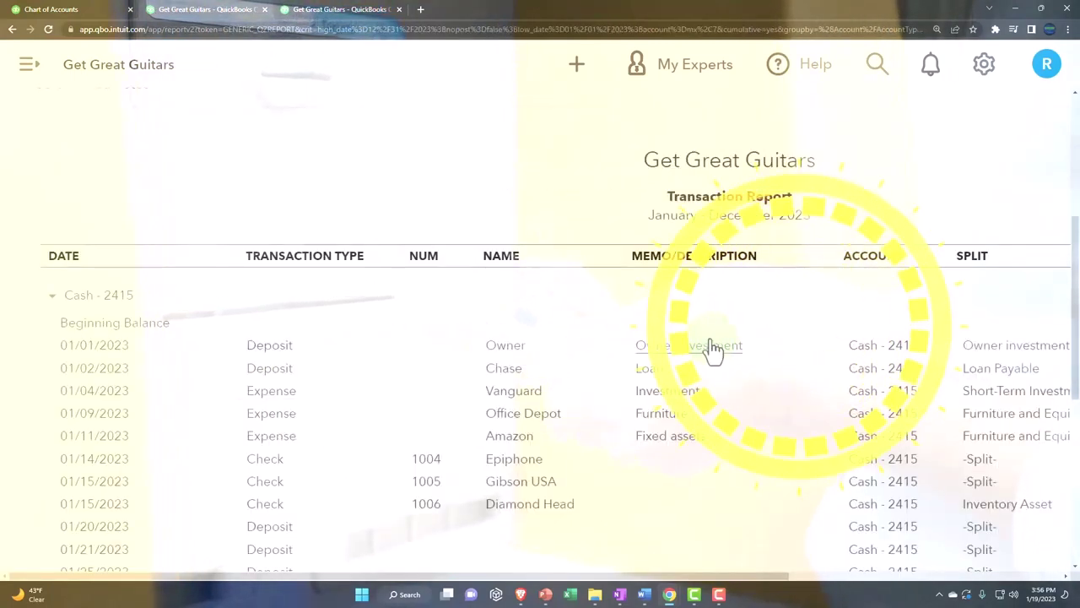
key("ctrl+minus")
key("ctrl+minus")
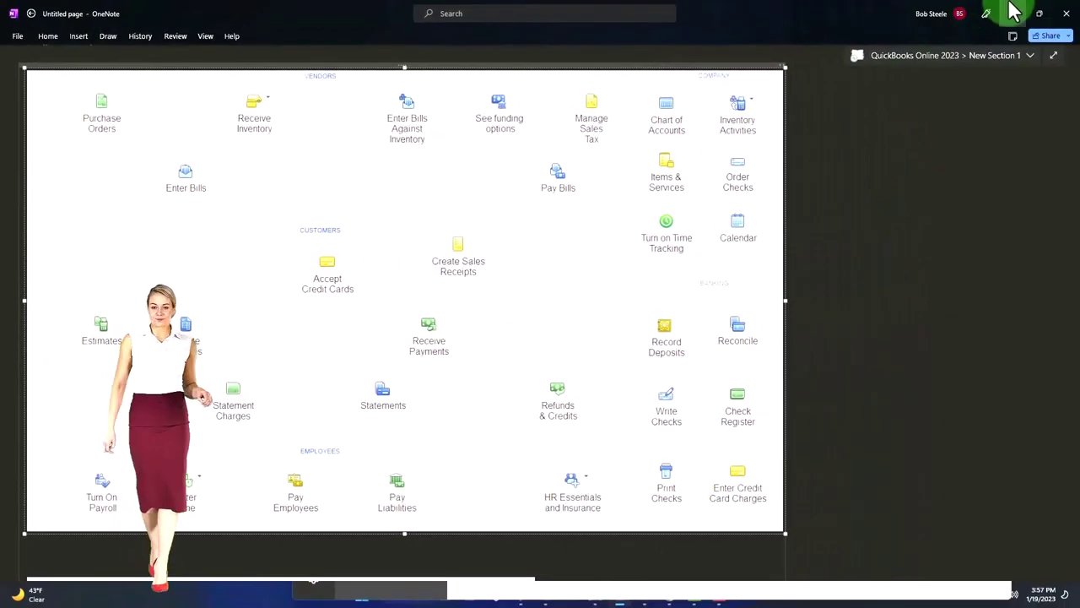
- Minimize OneNote to bring back the Cash - 2415 Transaction Report
left_click(1013, 12)
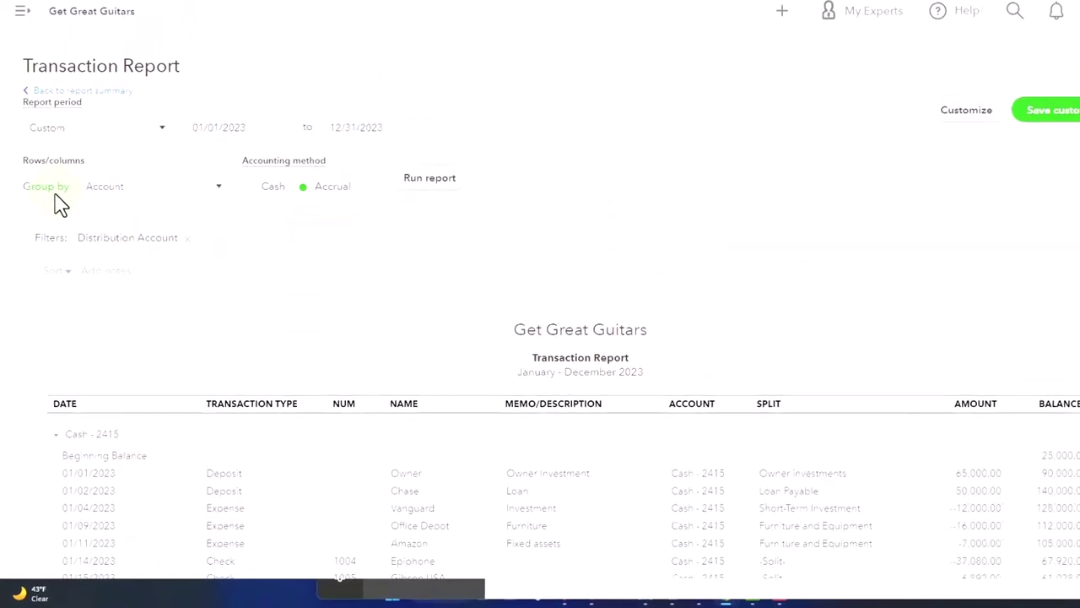
left_click(966, 110)
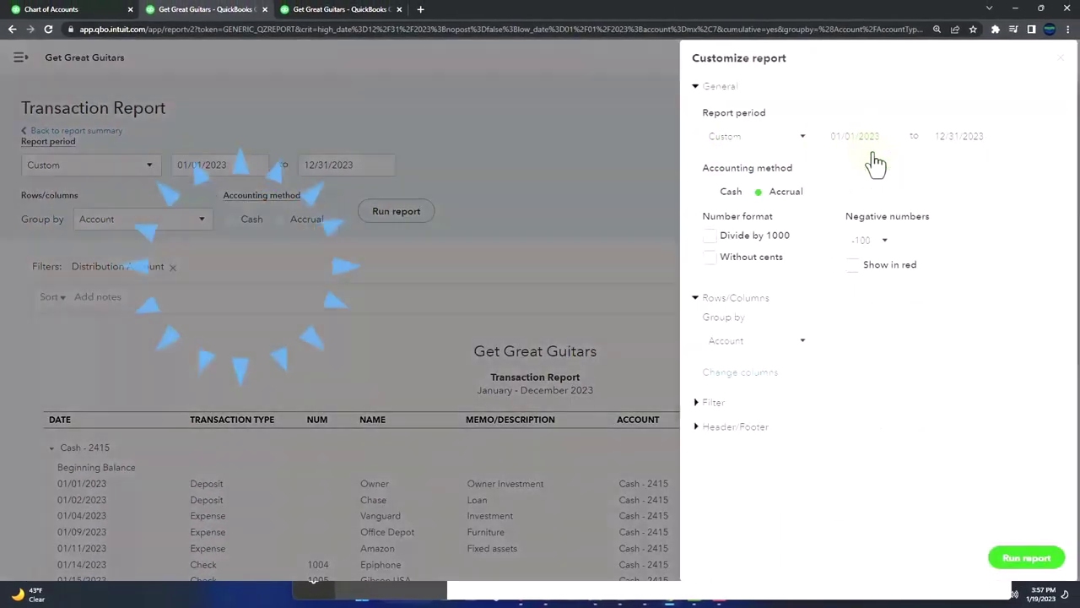
left_click(698, 405)
scroll(709, 392, "down", 2)
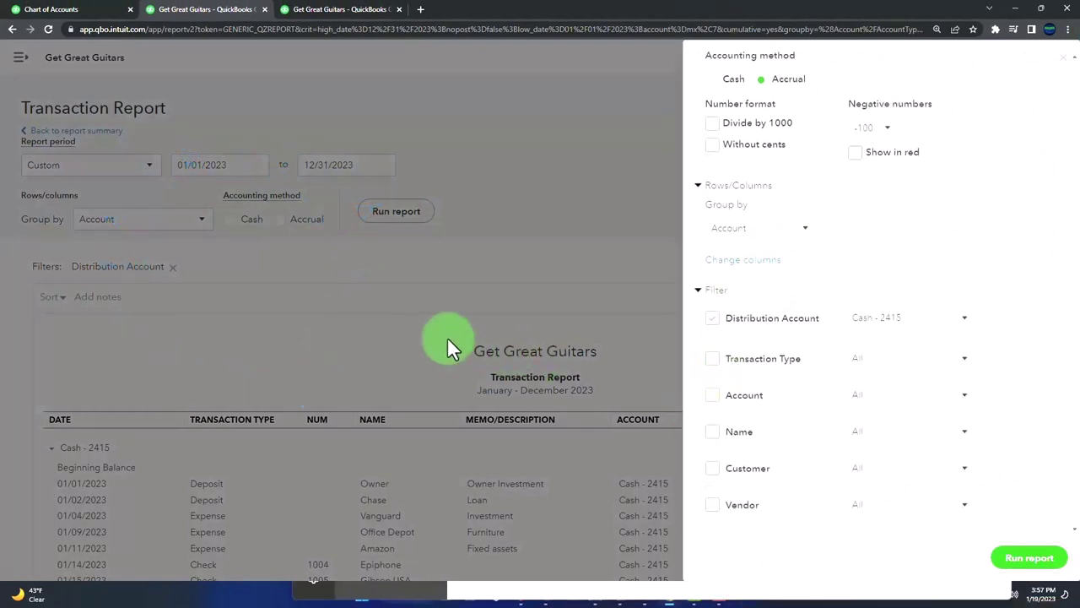
left_click(1066, 65)
scroll(550, 261, "down", 5)
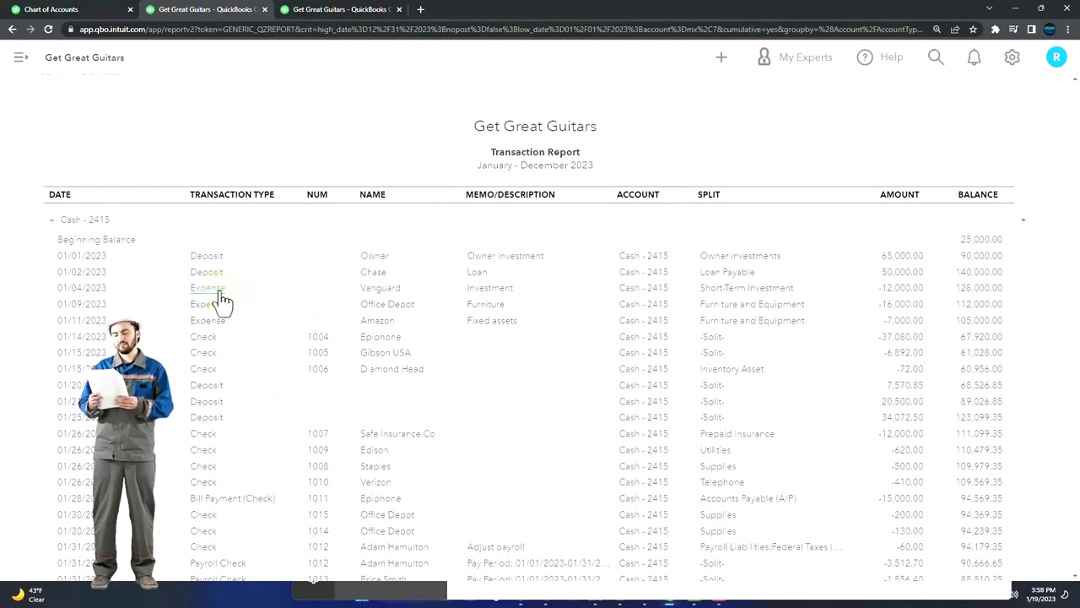
scroll(321, 253, "down", 3)
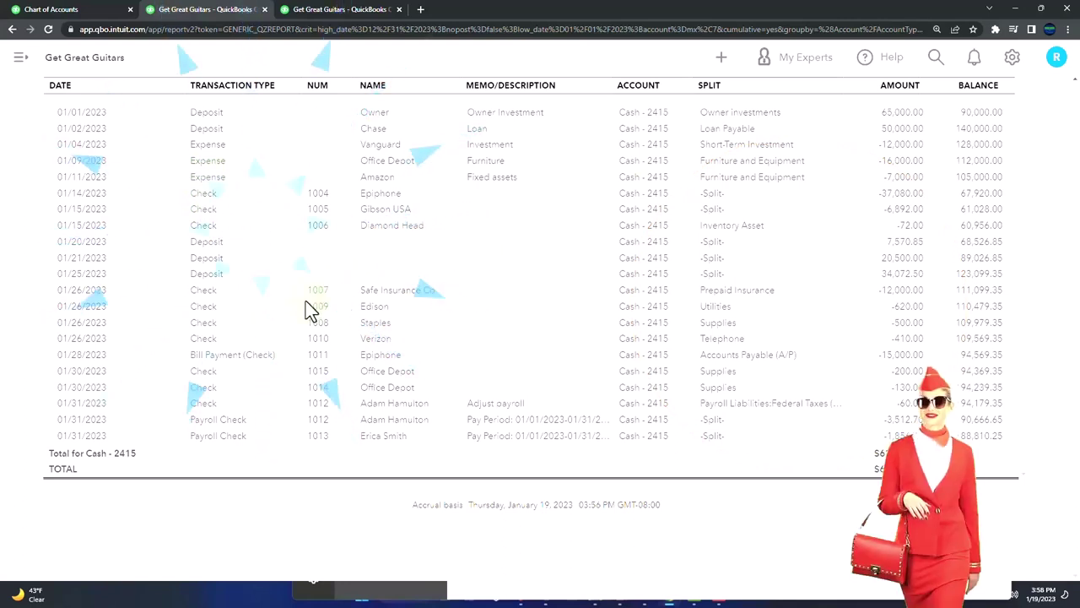
left_click(256, 369)
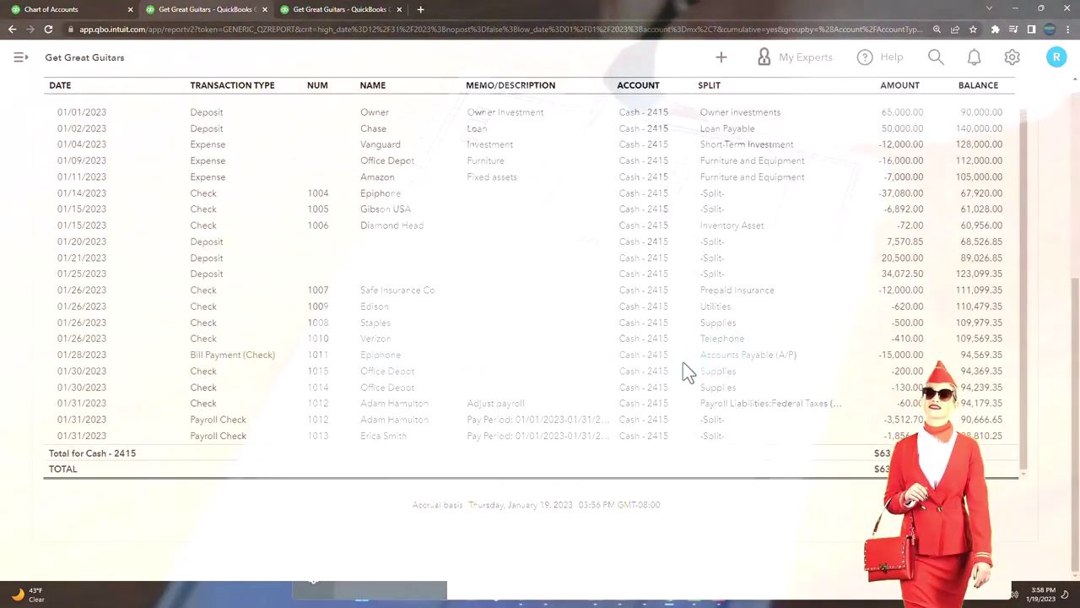
left_click(256, 363)
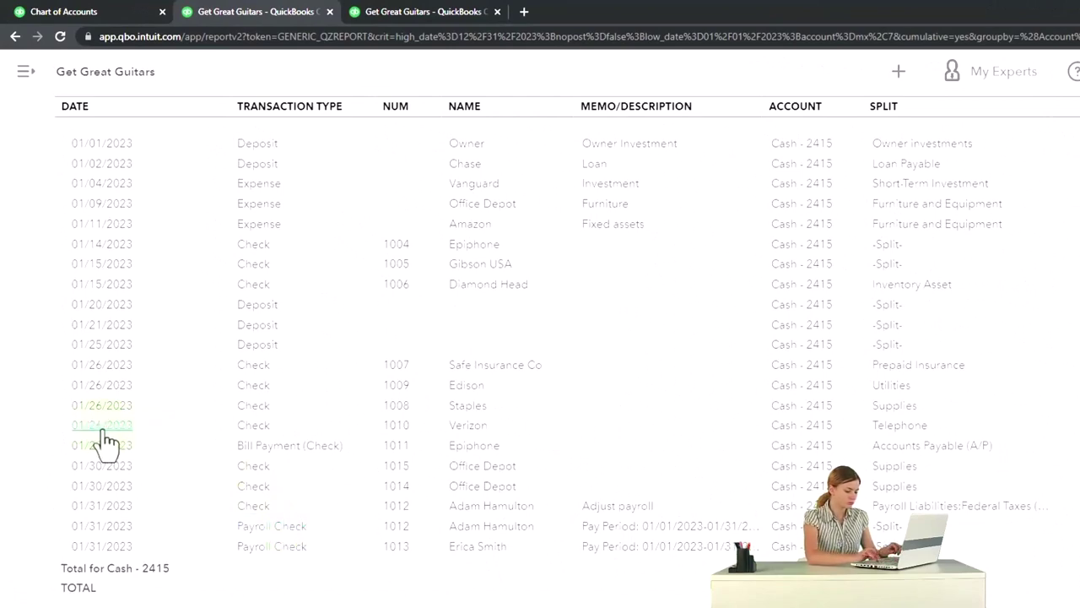
scroll(97, 439, "up", 5)
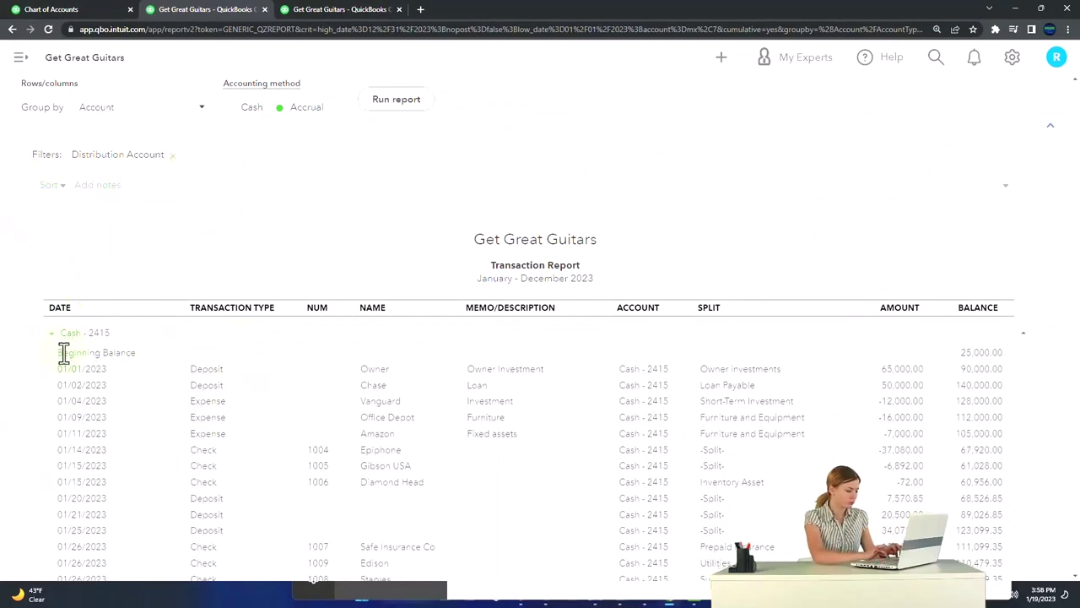
scroll(135, 443, "down", 1)
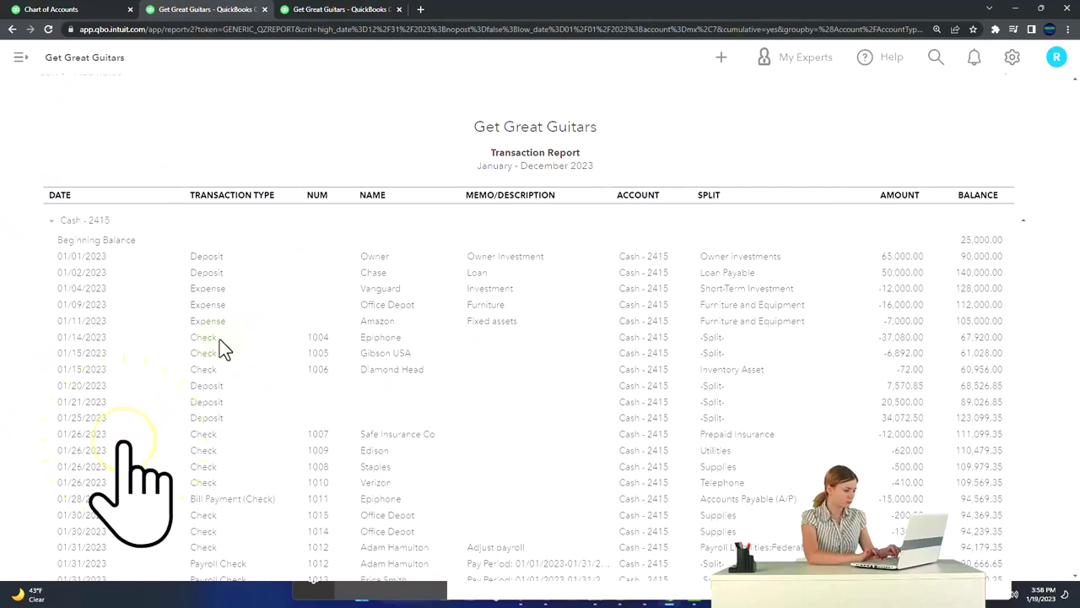
scroll(226, 338, "down", 1)
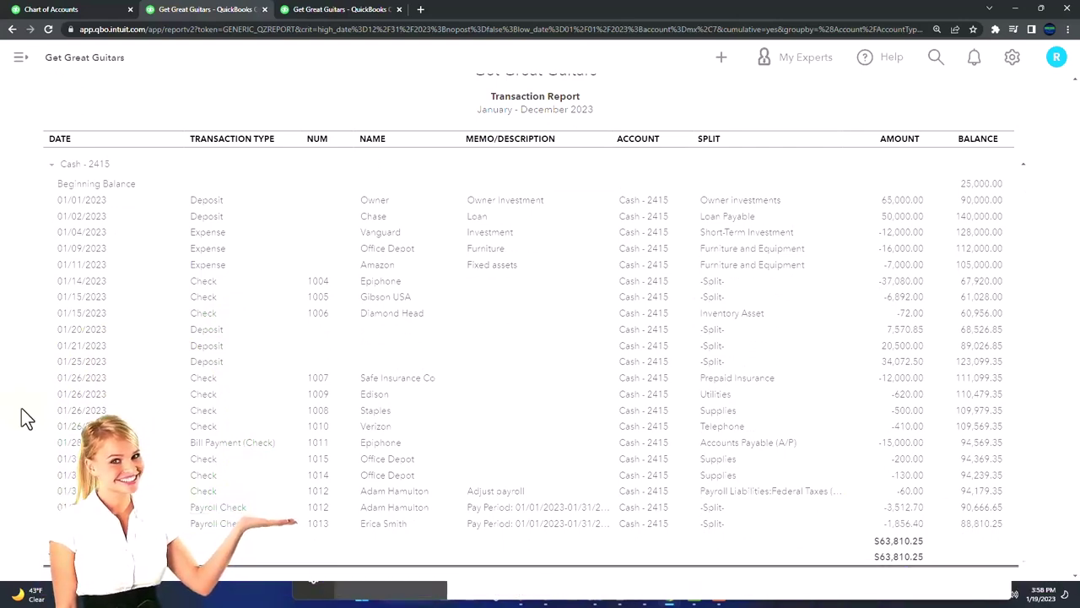
scroll(21, 414, "up", 3)
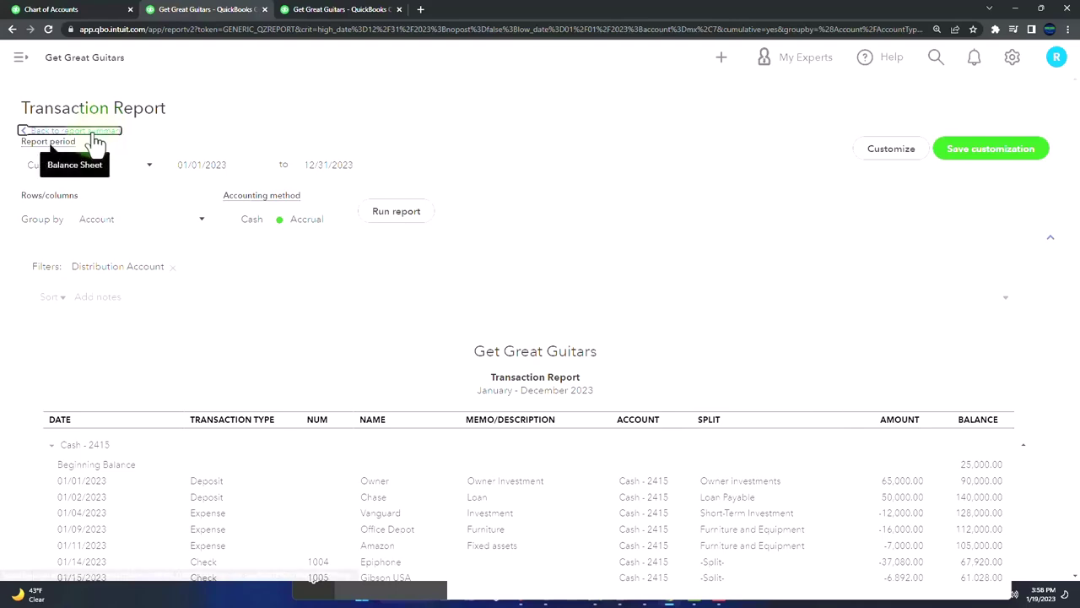
- Go back to the balance sheet, zoom in, and collapse Other Current Assets, Liabilities and Equity, and Fixed Assets
left_click(96, 132)
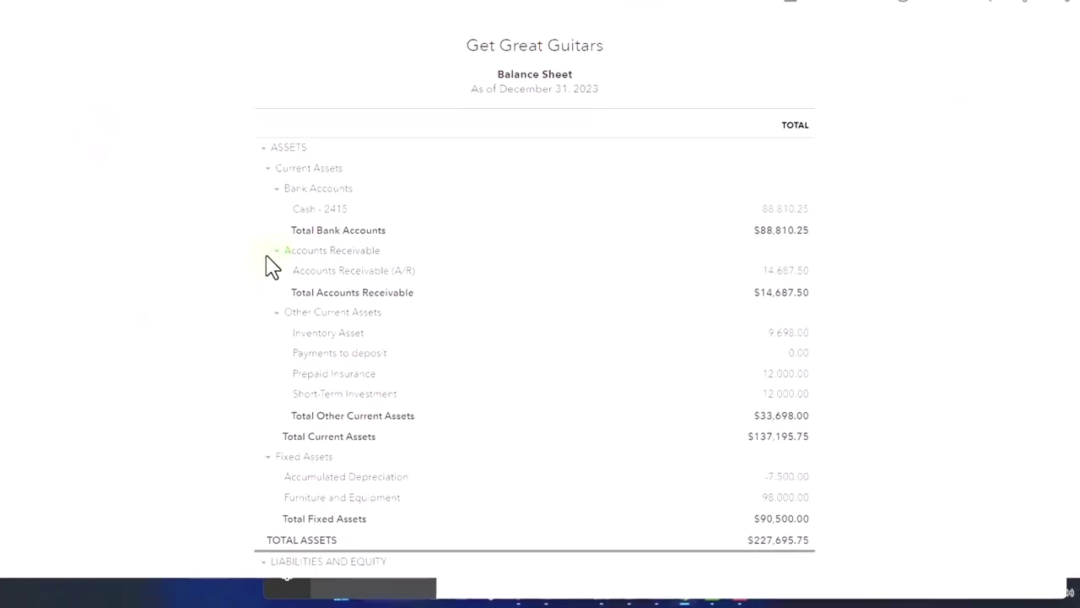
key("ctrl+plus")
scroll(196, 285, "down", 3)
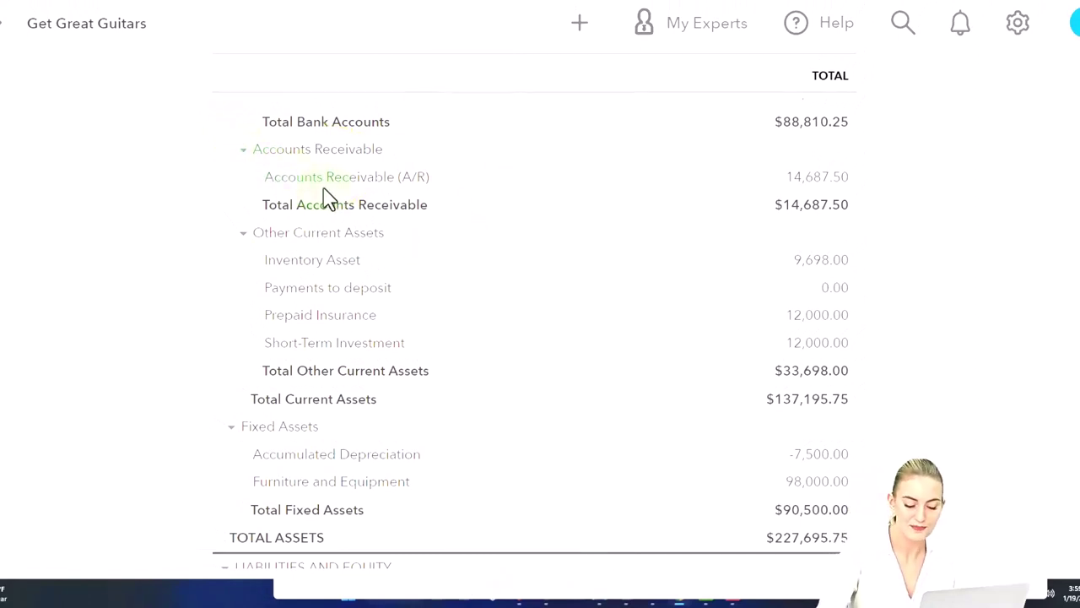
left_click(244, 233)
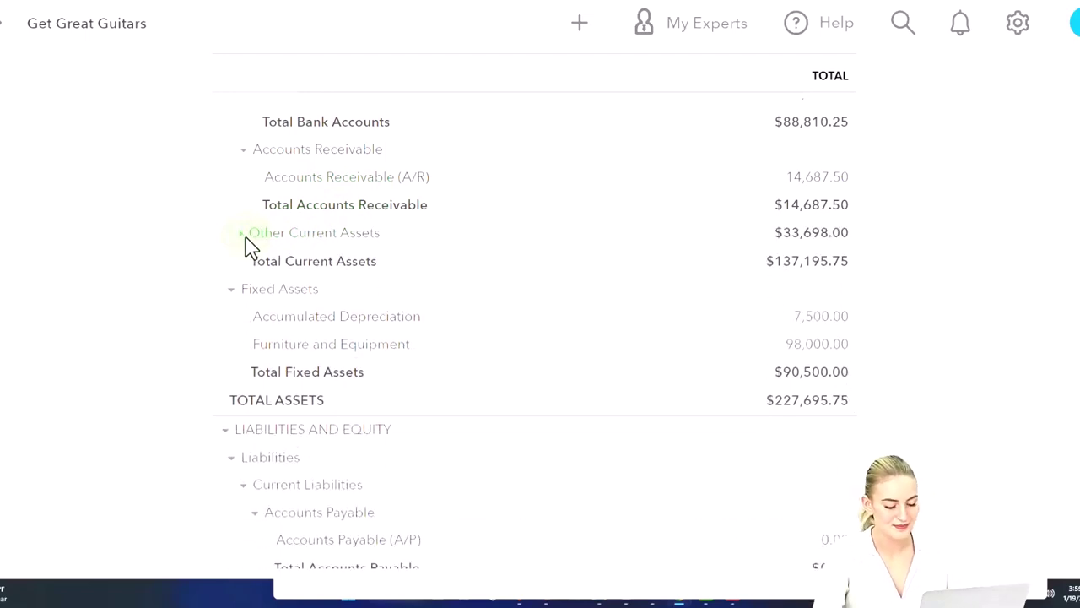
left_click(224, 430)
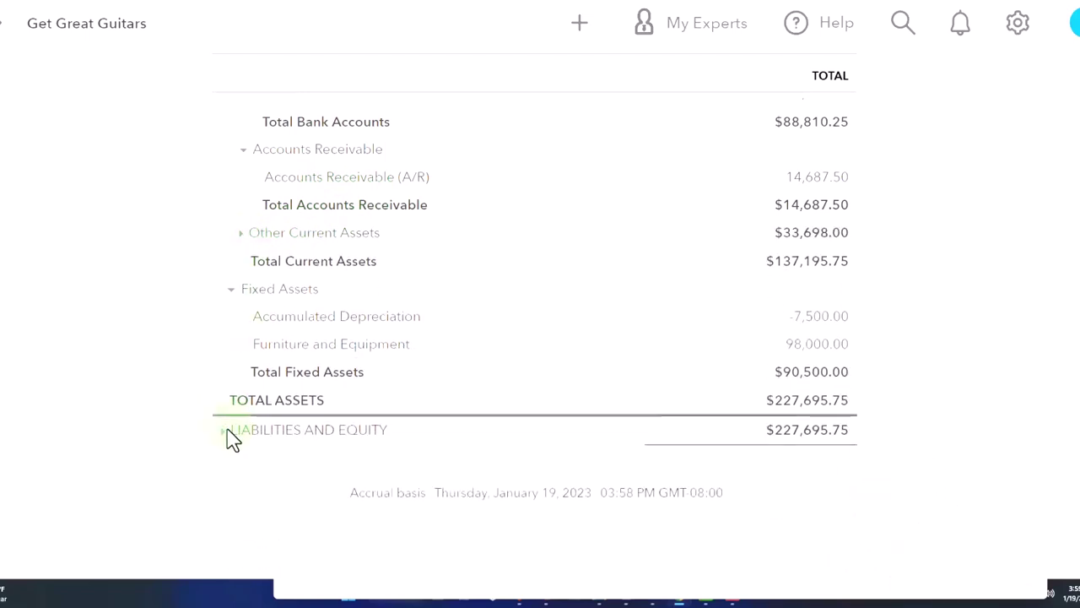
left_click(232, 290)
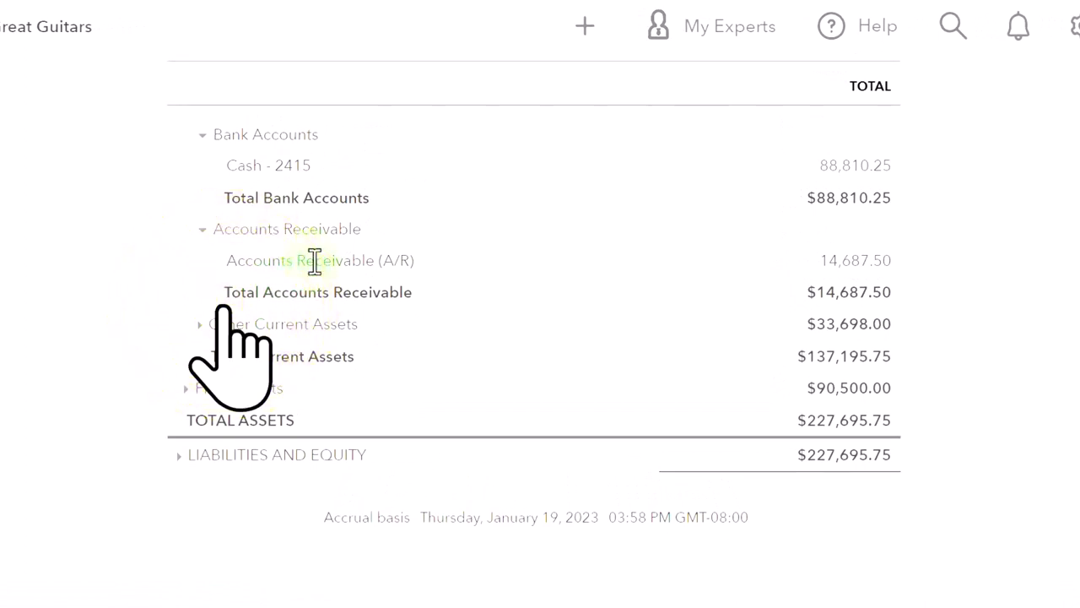
left_click(853, 268)
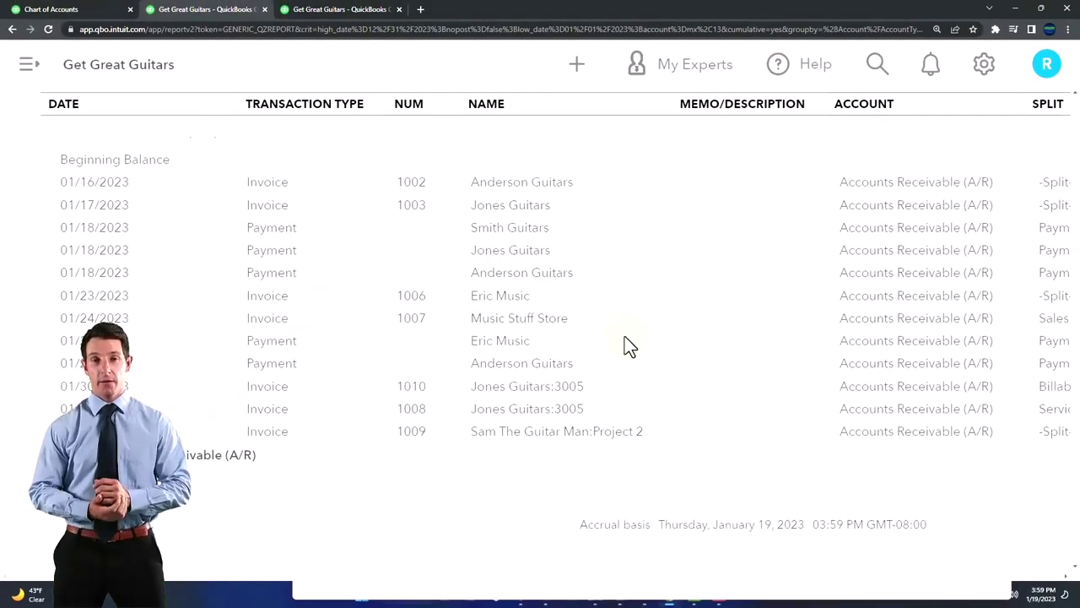
key("ctrl+minus")
key("ctrl+minus")
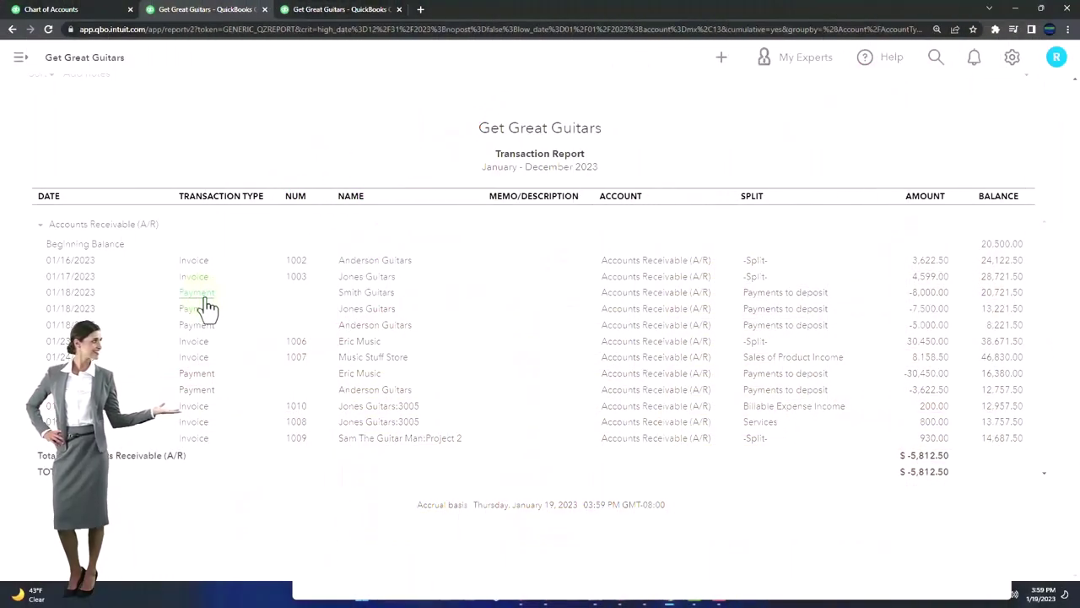
scroll(208, 309, "up", 3)
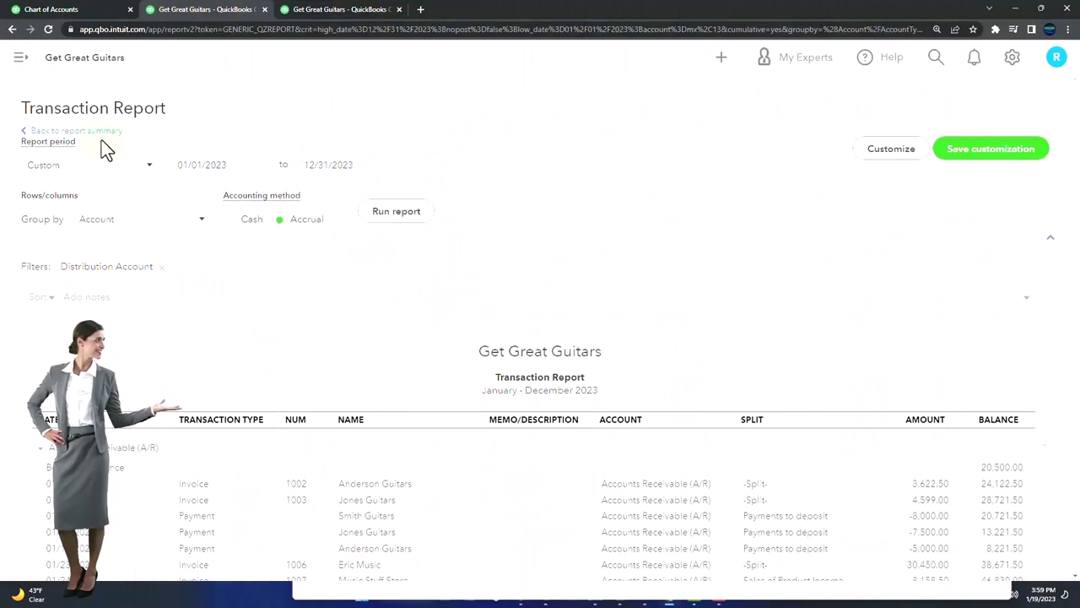
- Collapse the balance sheet's lower sections at 175% zoom, then switch to the 2023 Profit and Loss tab
left_click(98, 135)
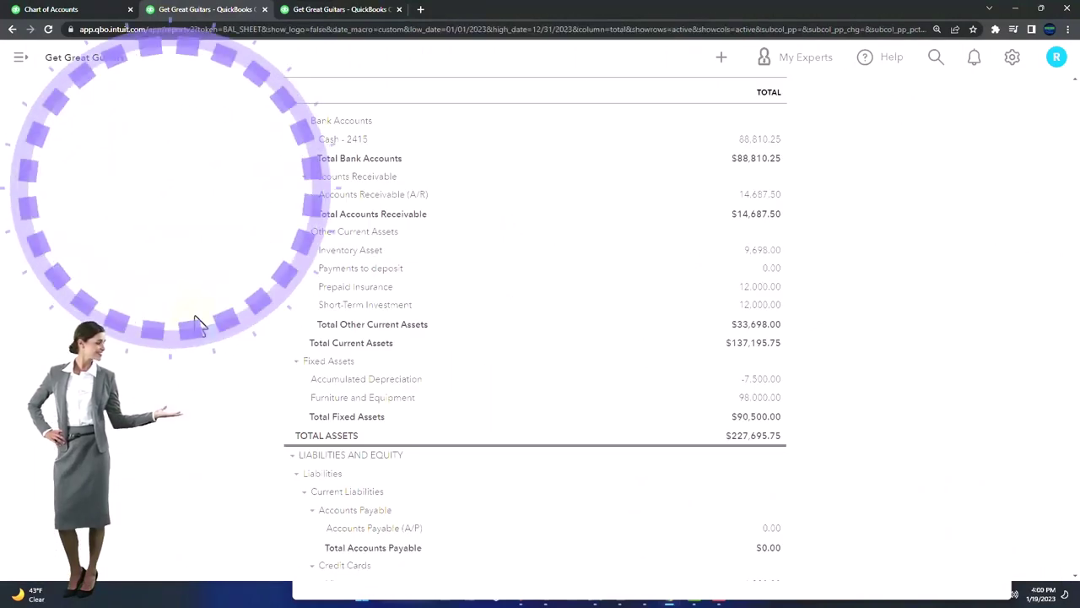
left_click(305, 233)
left_click(291, 366)
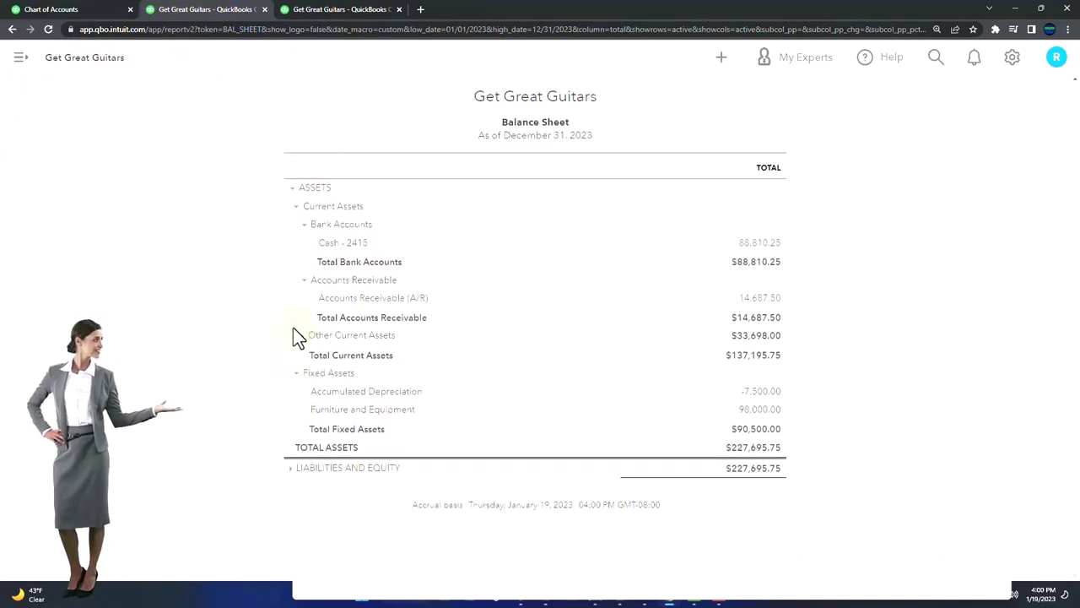
left_click(296, 374)
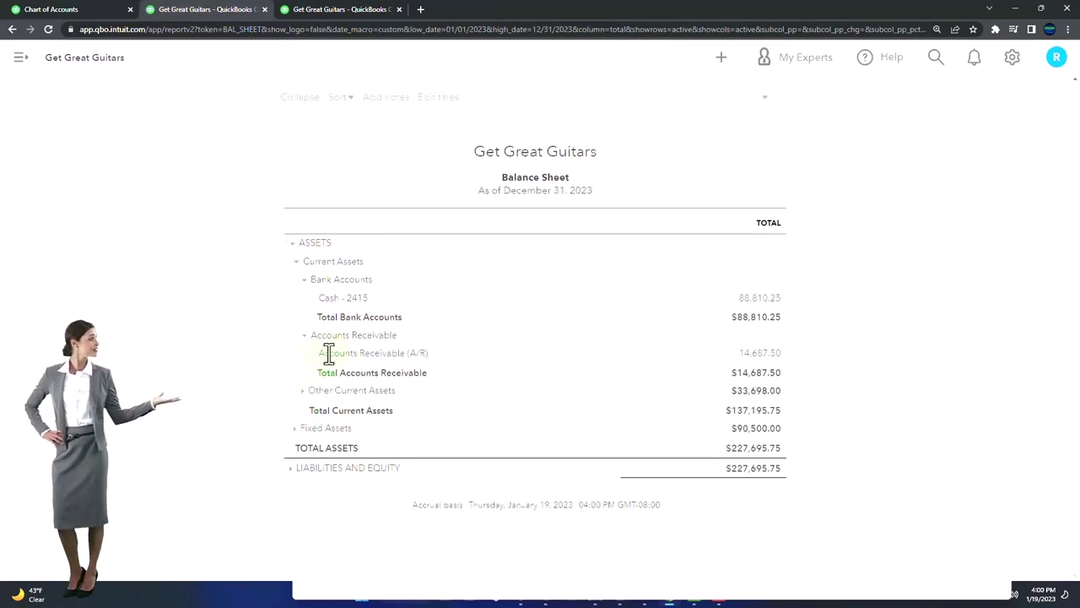
key("ctrl+plus")
key("ctrl+plus")
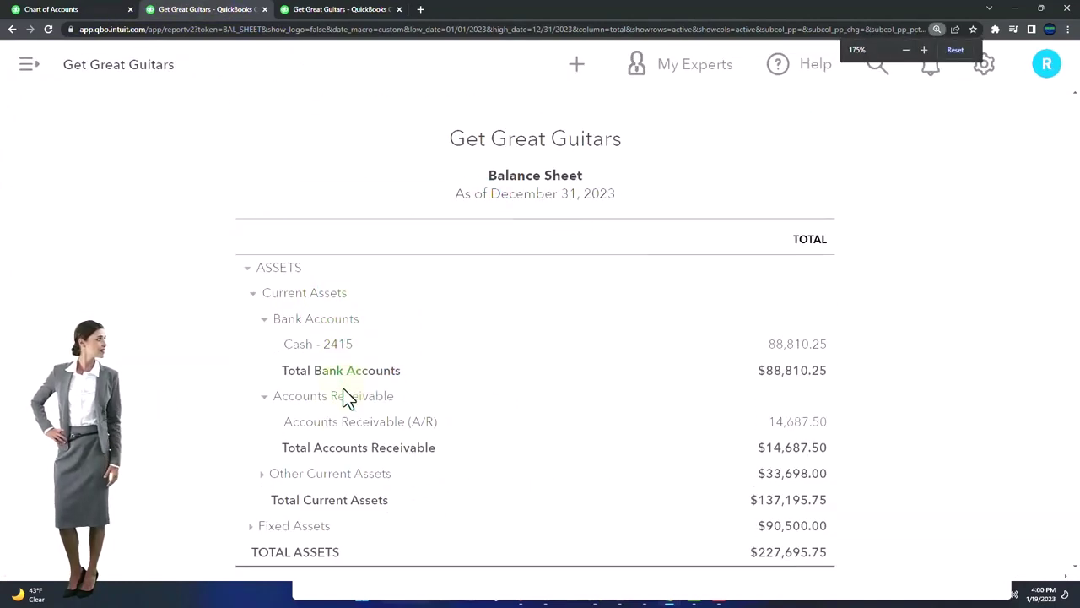
left_click(337, 12)
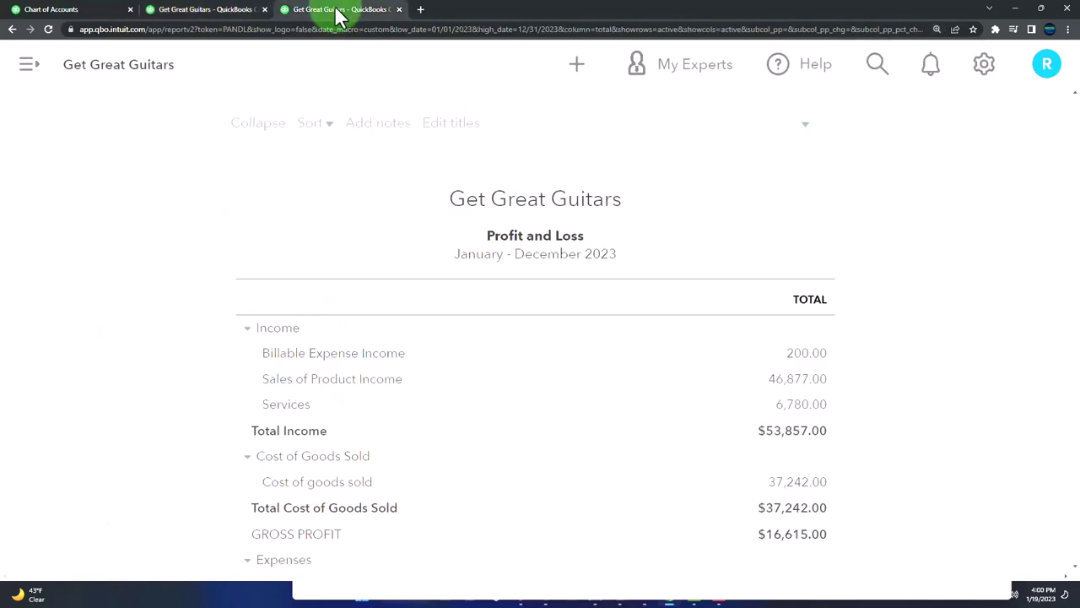
right_click(339, 15)
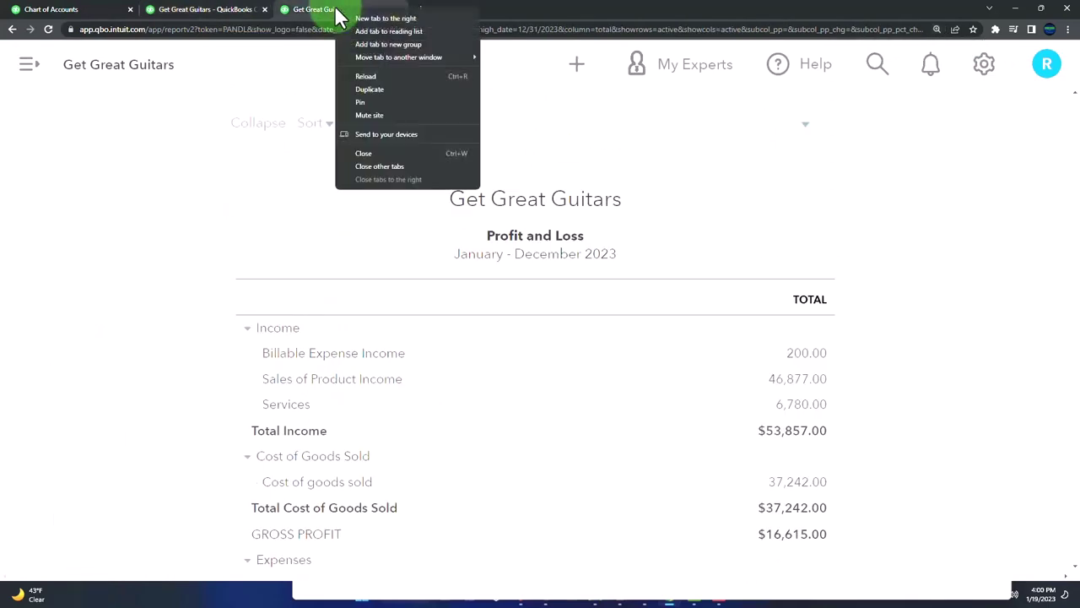
- Duplicate the Profit and Loss tab and bring up the Reports list at reduced zoom
left_click(370, 91)
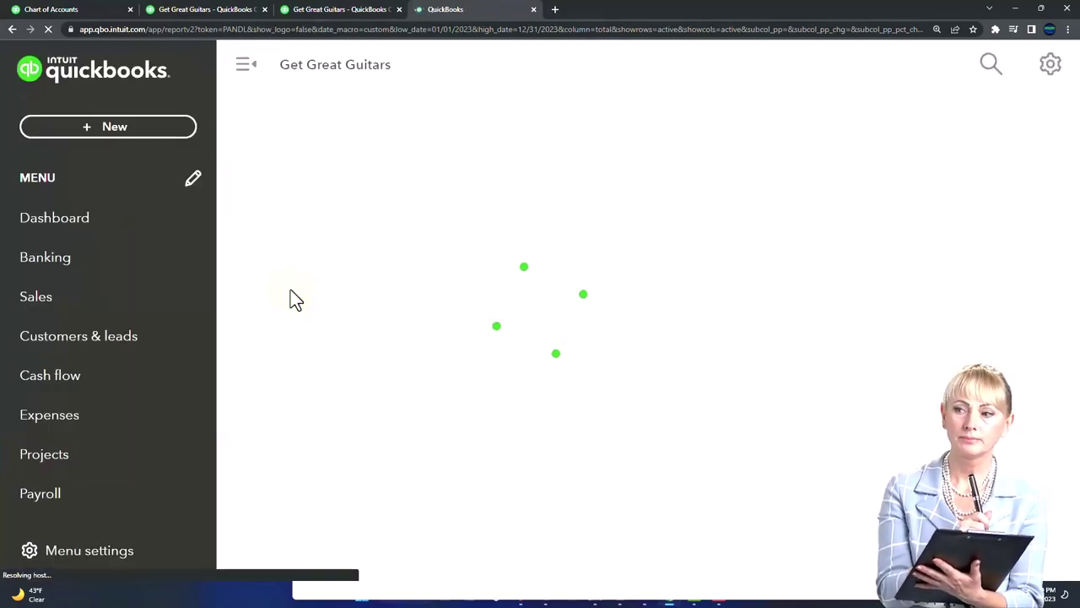
scroll(135, 355, "down", 5)
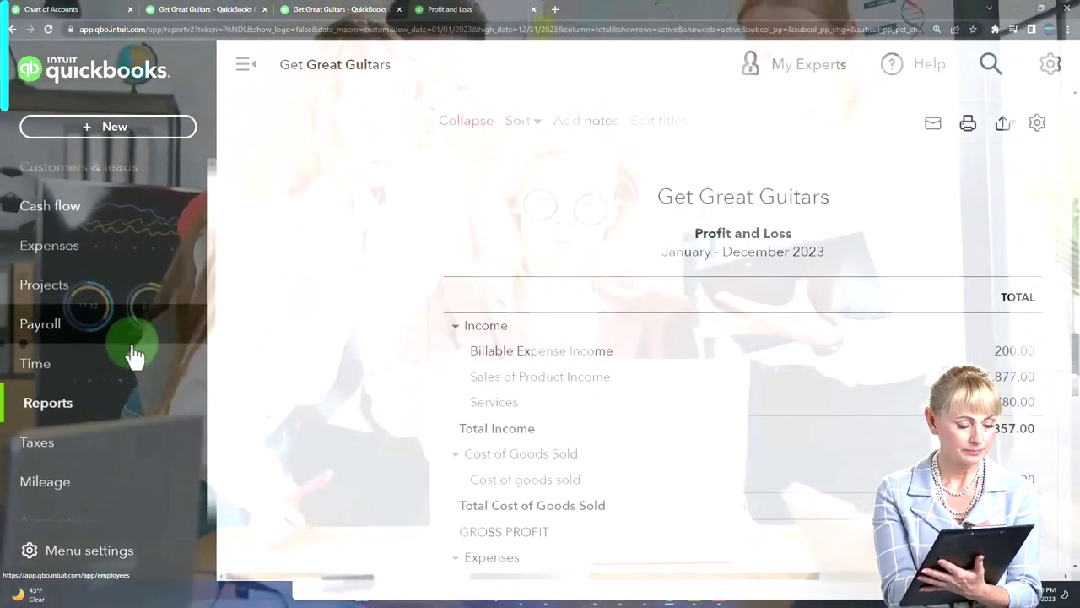
scroll(135, 355, "down", 3)
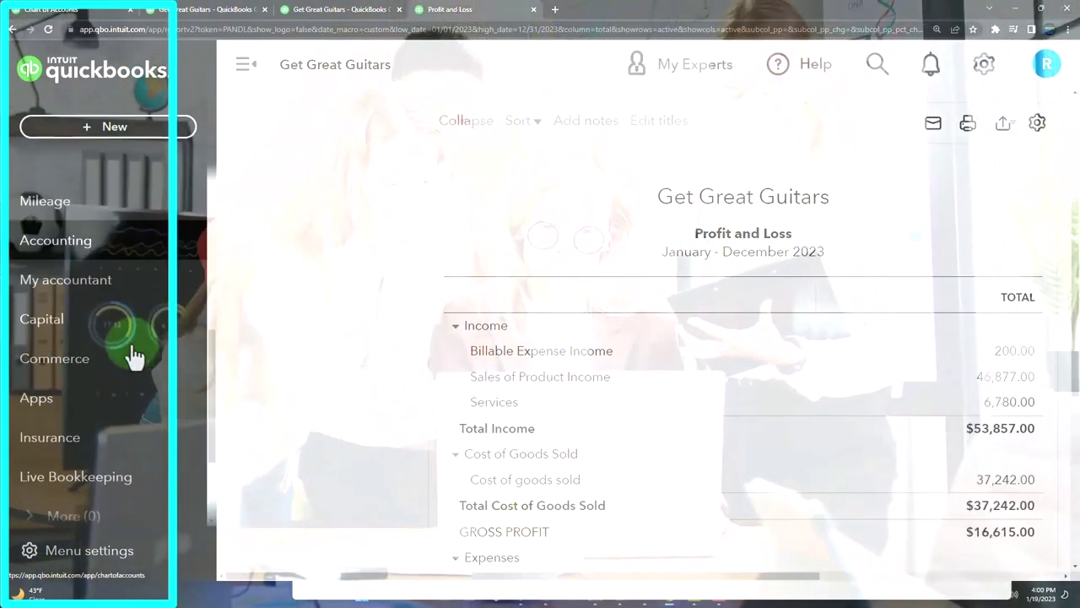
scroll(135, 355, "up", 5)
key("ctrl+minus")
left_click(53, 308)
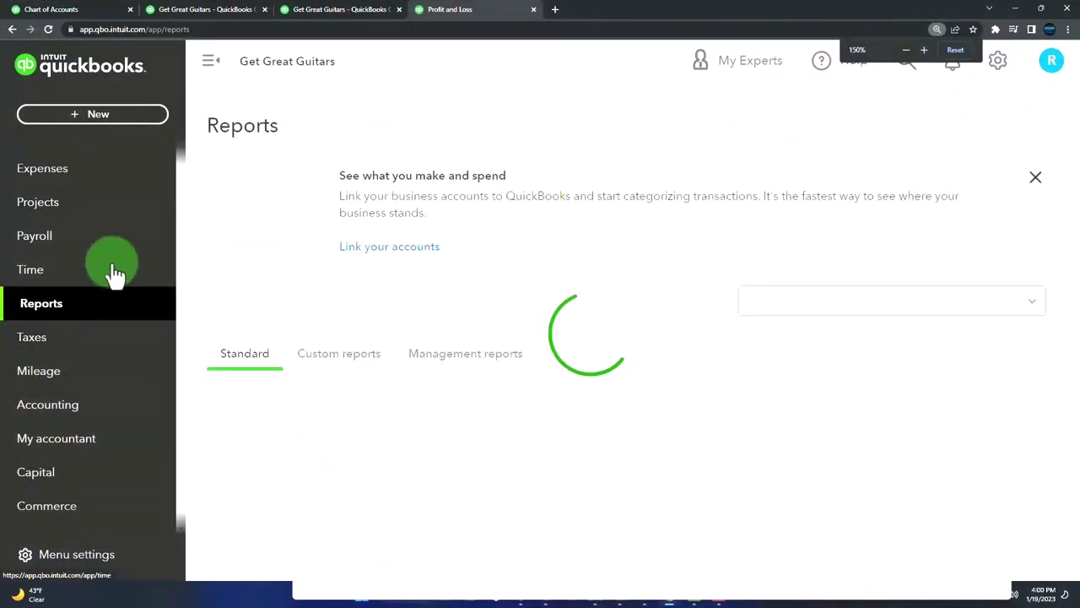
left_click(210, 60)
- Run the Accounts receivable aging summary as of 12/31/2023, totalling $14,687.50
scroll(291, 443, "down", 10)
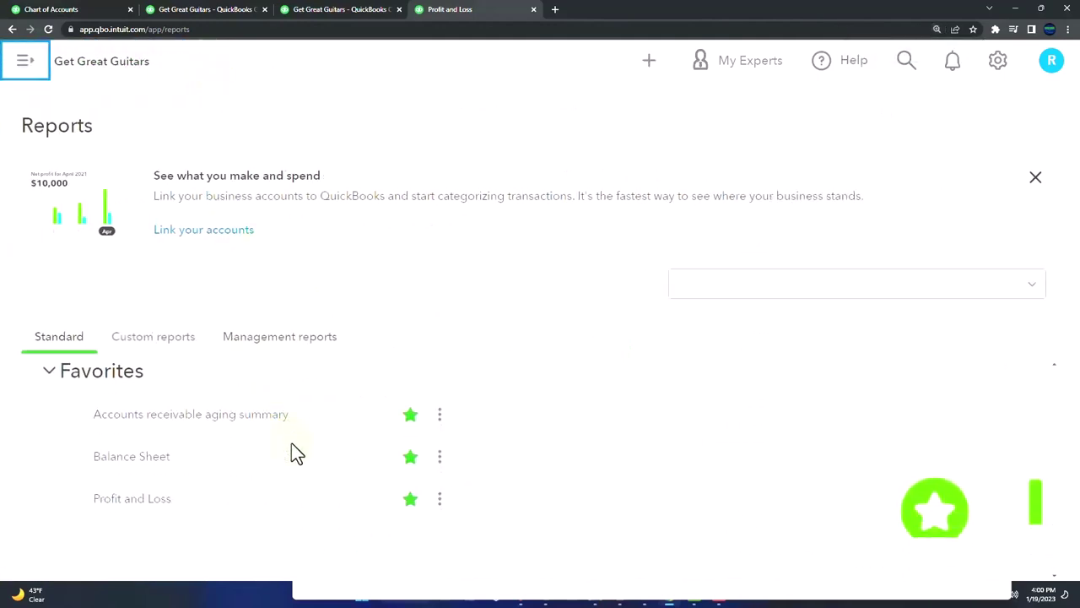
left_click(284, 438)
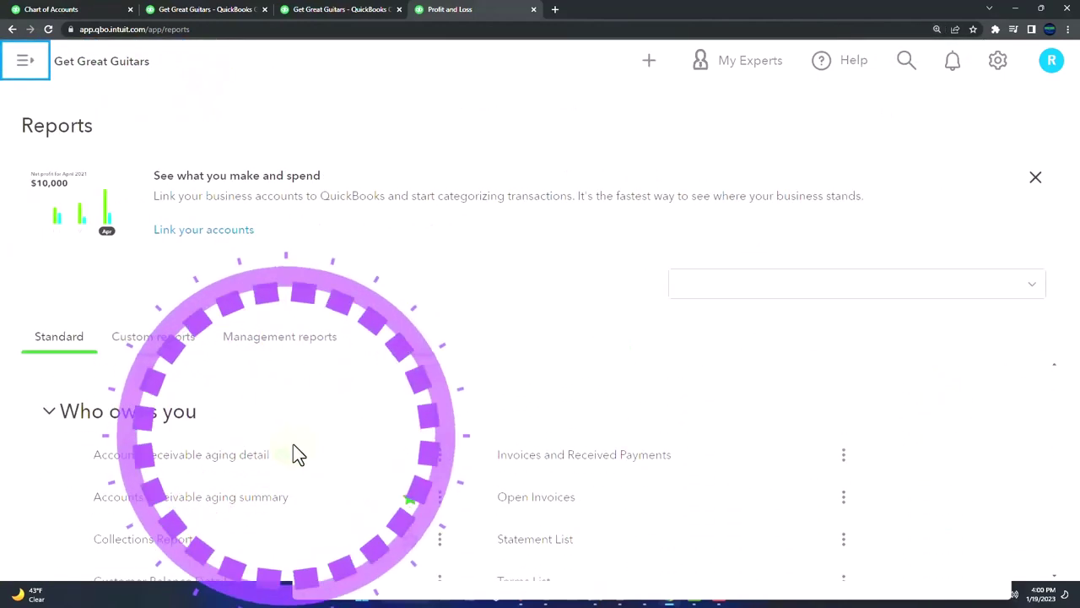
scroll(294, 455, "down", 1)
left_click(244, 440)
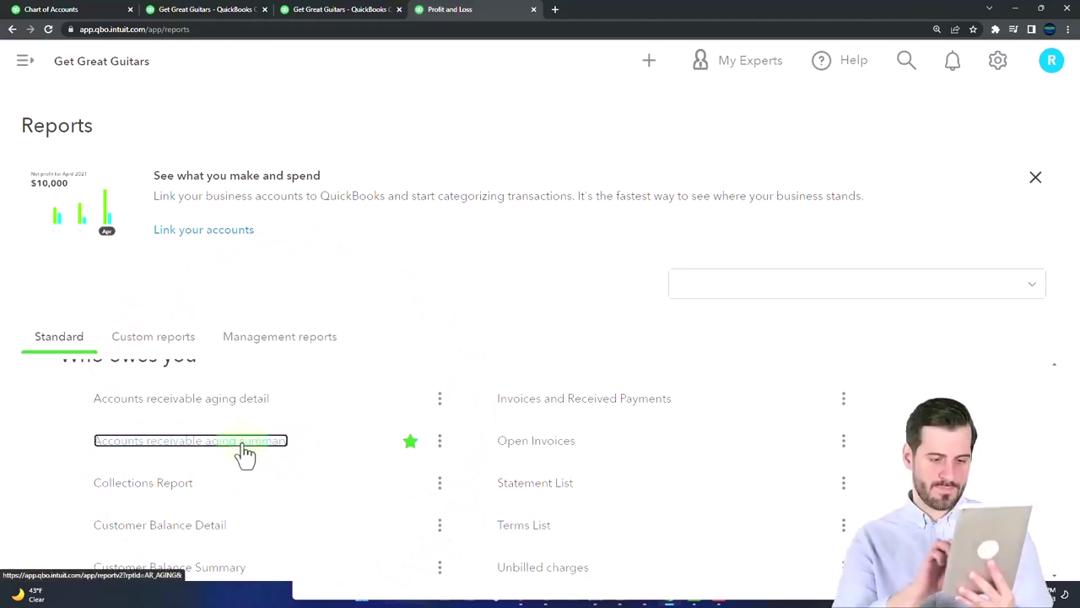
left_click_drag(309, 138, 247, 137)
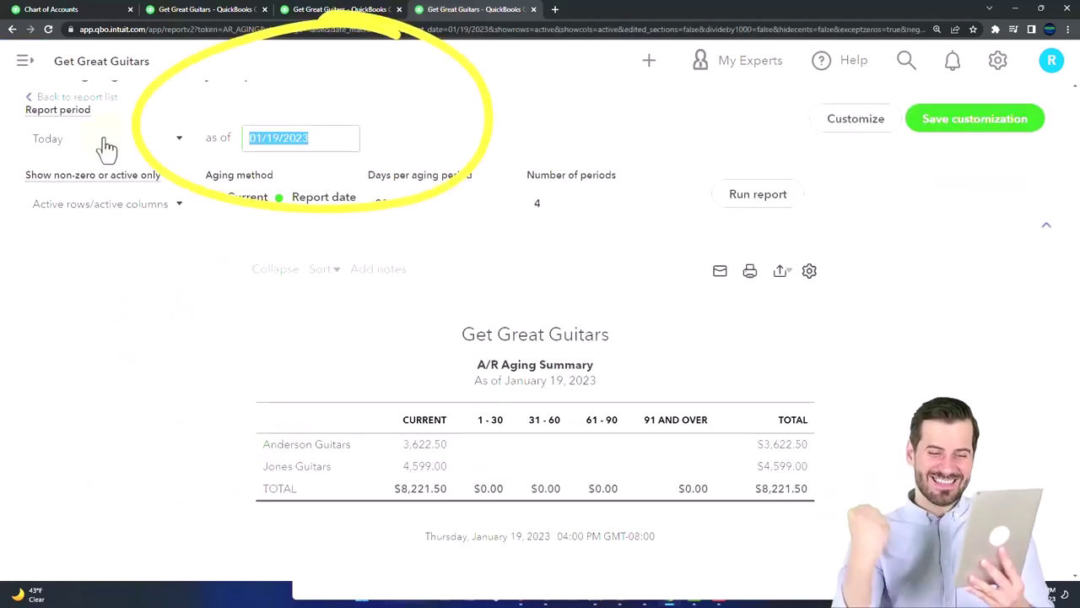
type("12312023")
key("Tab")
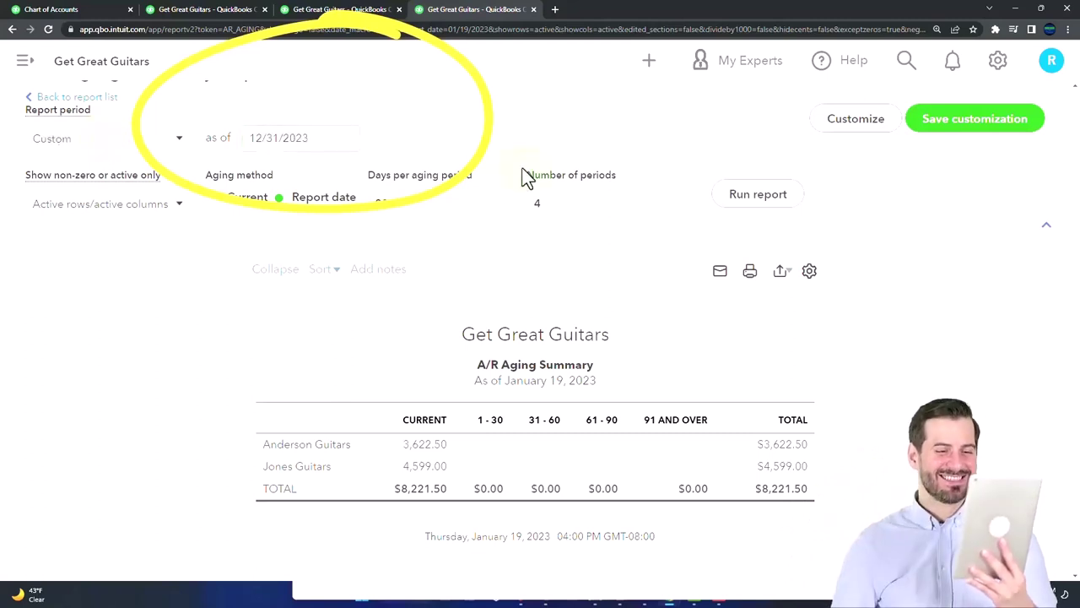
left_click(753, 198)
scroll(725, 382, "down", 1)
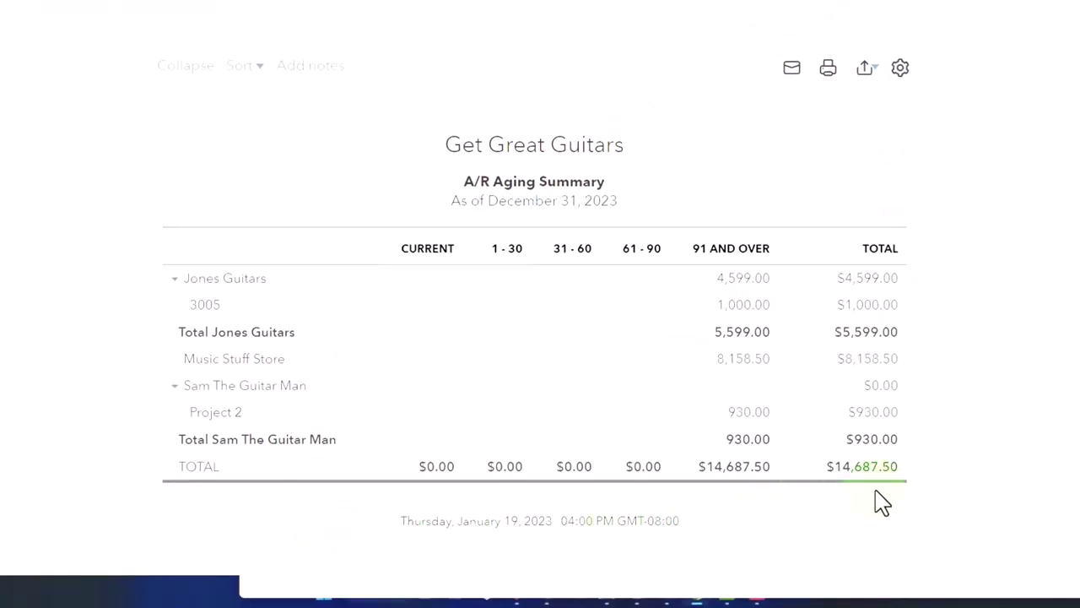
- On the Balance Sheet, expand Other Current Assets to show Inventory Asset at 9,698.00, zoomed in
left_click(243, 10)
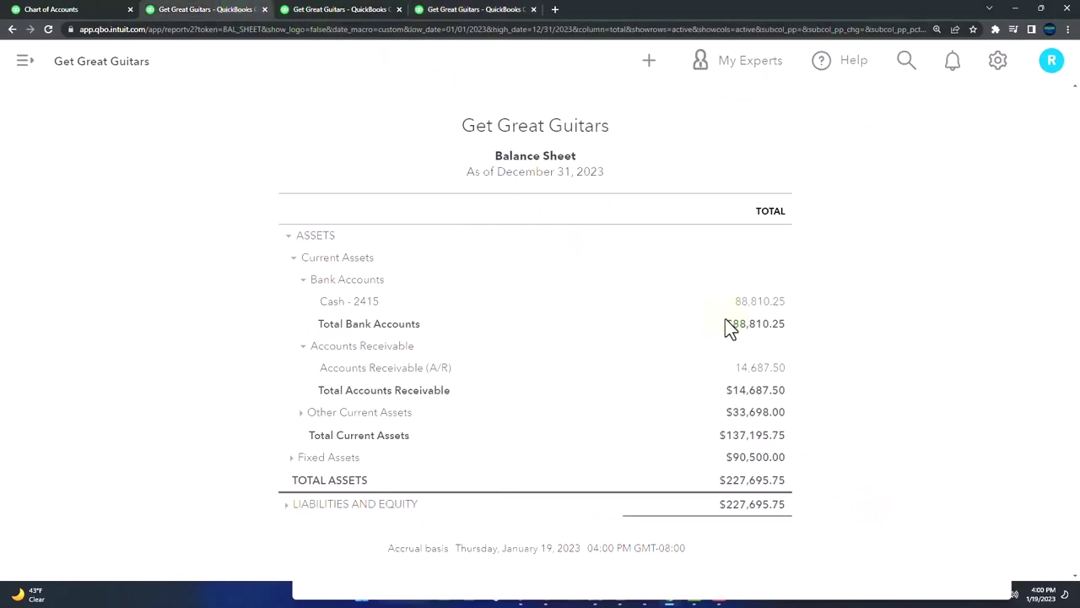
left_click(300, 414)
scroll(205, 402, "down", 2)
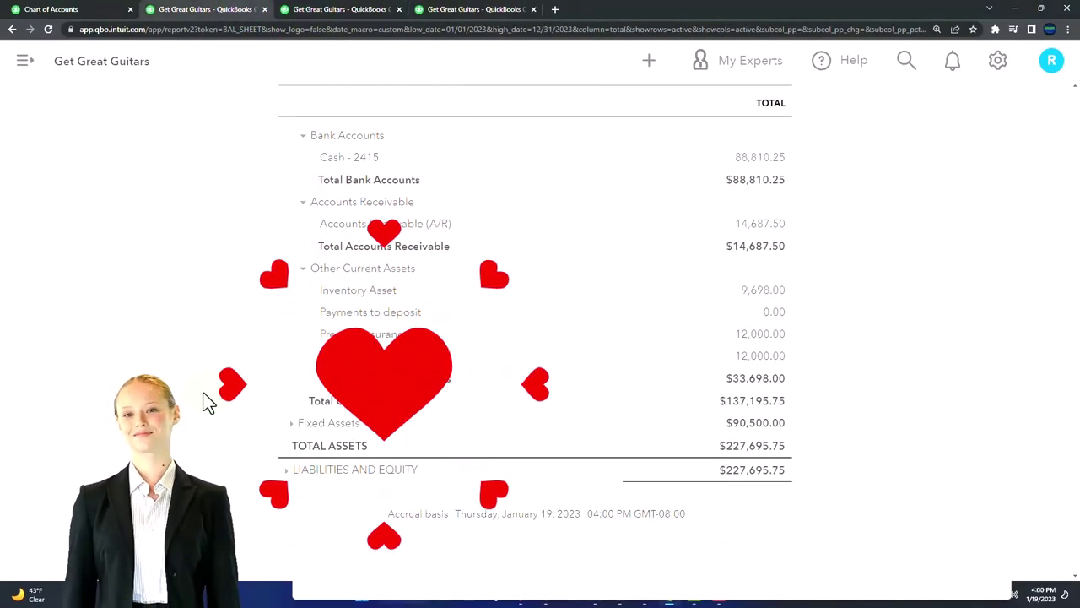
key("ctrl+plus")
key("ctrl+plus")
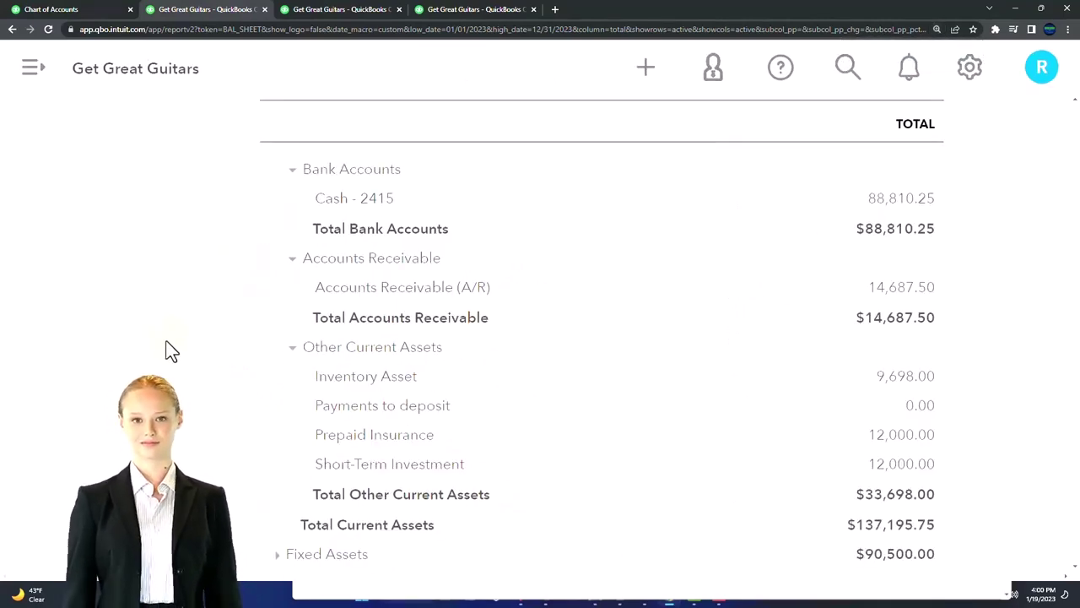
scroll(249, 354, "down", 1)
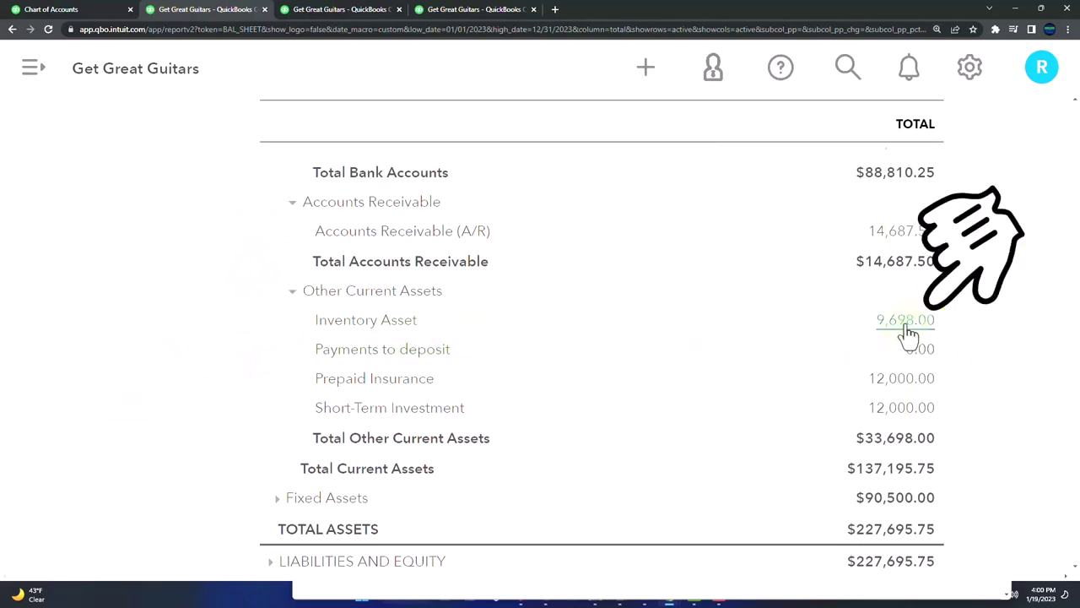
- Open the 2023 Inventory Asset transaction report, zoomed out to show amounts and running balances
left_click(908, 334)
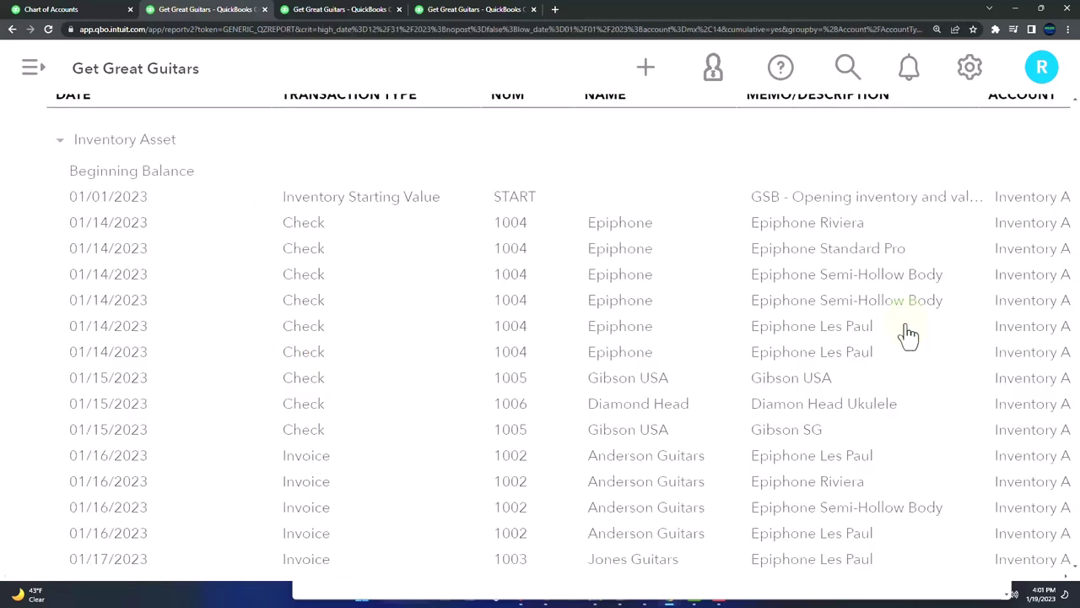
key("ctrl+minus")
key("ctrl+minus")
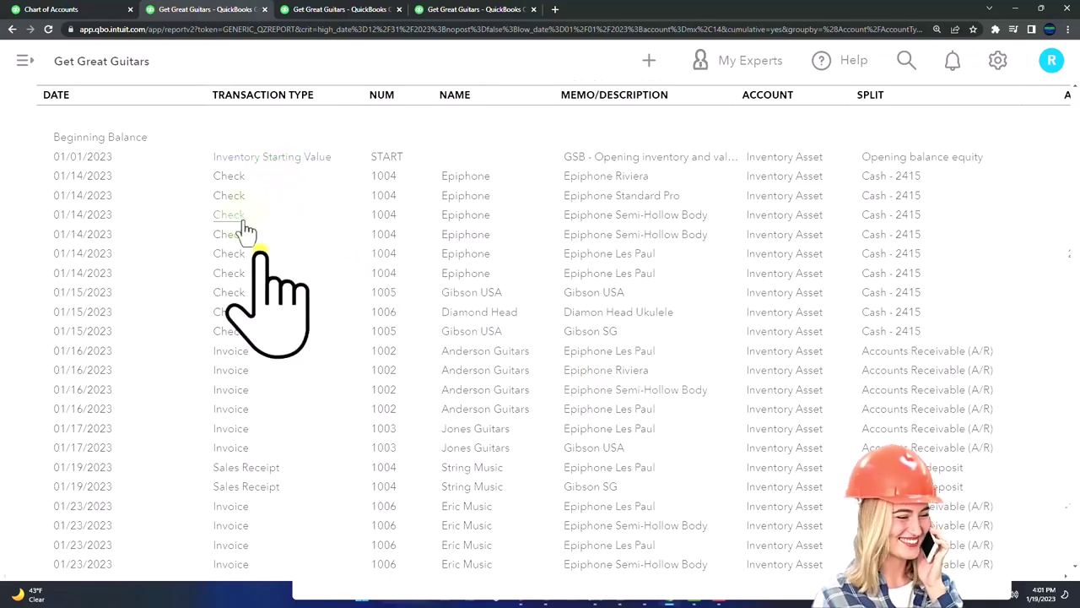
key("ctrl+minus")
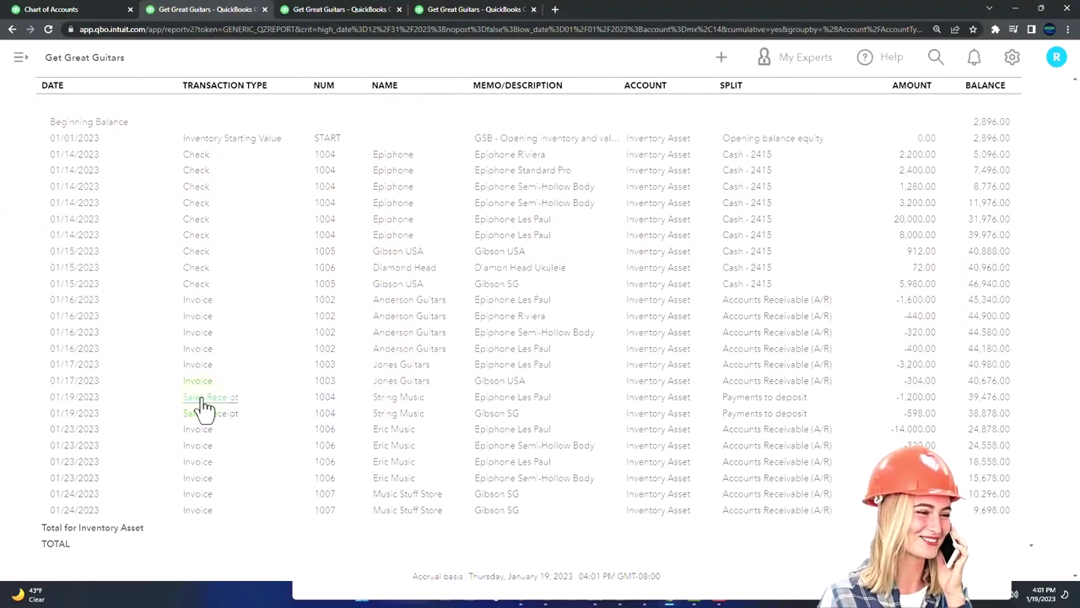
scroll(205, 407, "up", 4)
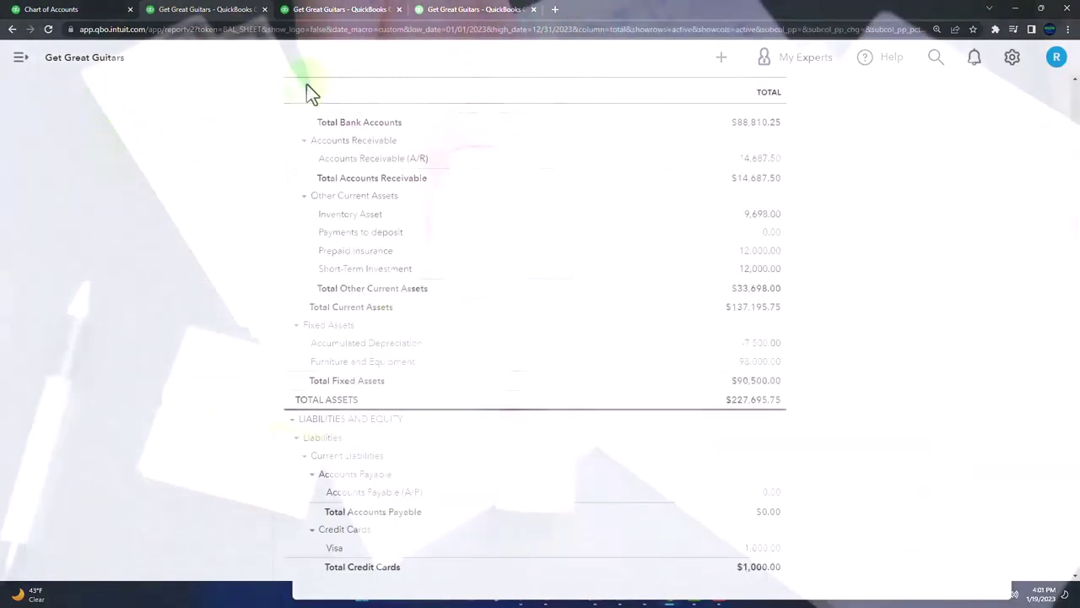
- Find the Inventory Valuation Summary by searching 'inve', run it as of 12/31/2023 ($9,698.00), then return to the Balance Sheet
left_click(456, 9)
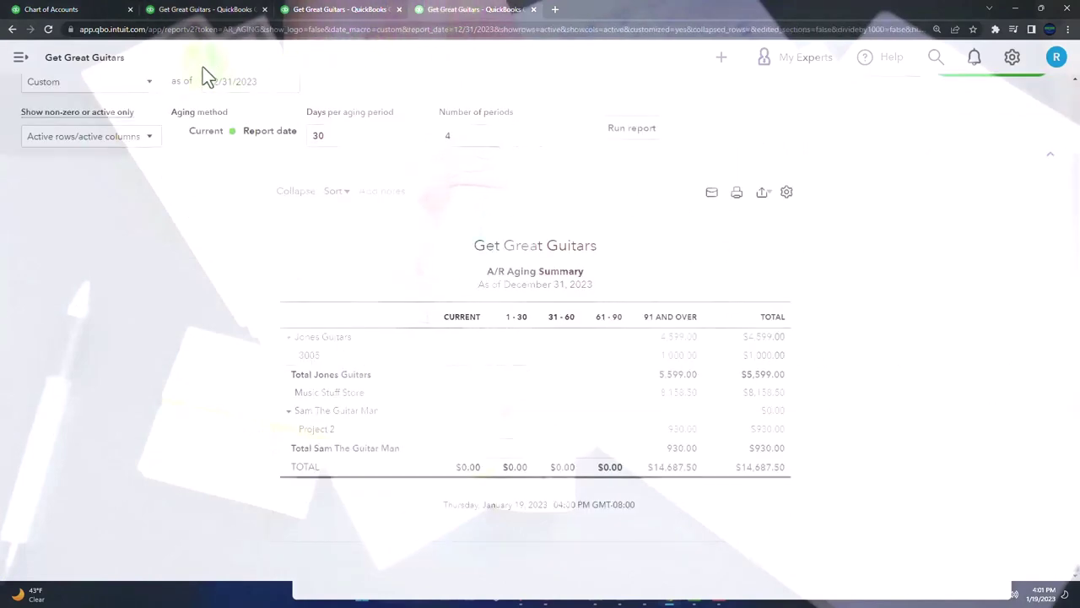
left_click(22, 65)
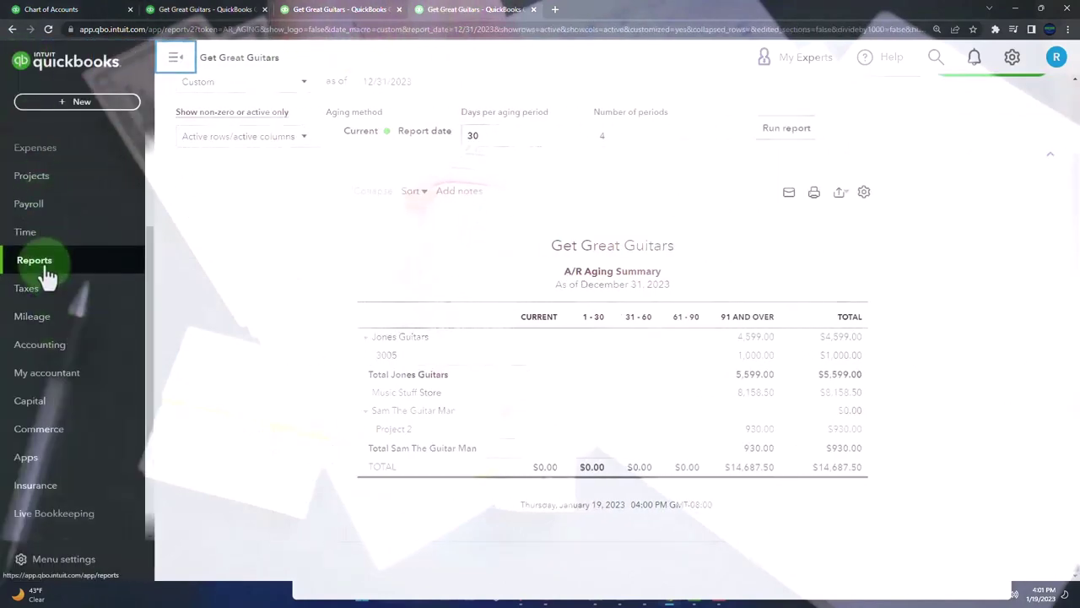
left_click(42, 263)
left_click(827, 245)
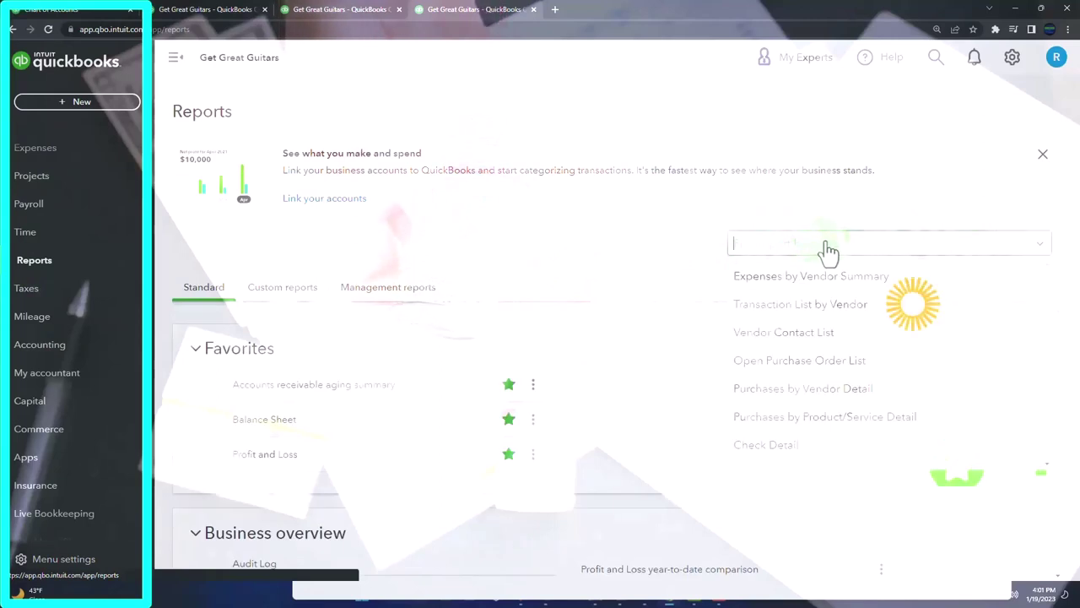
type("inve")
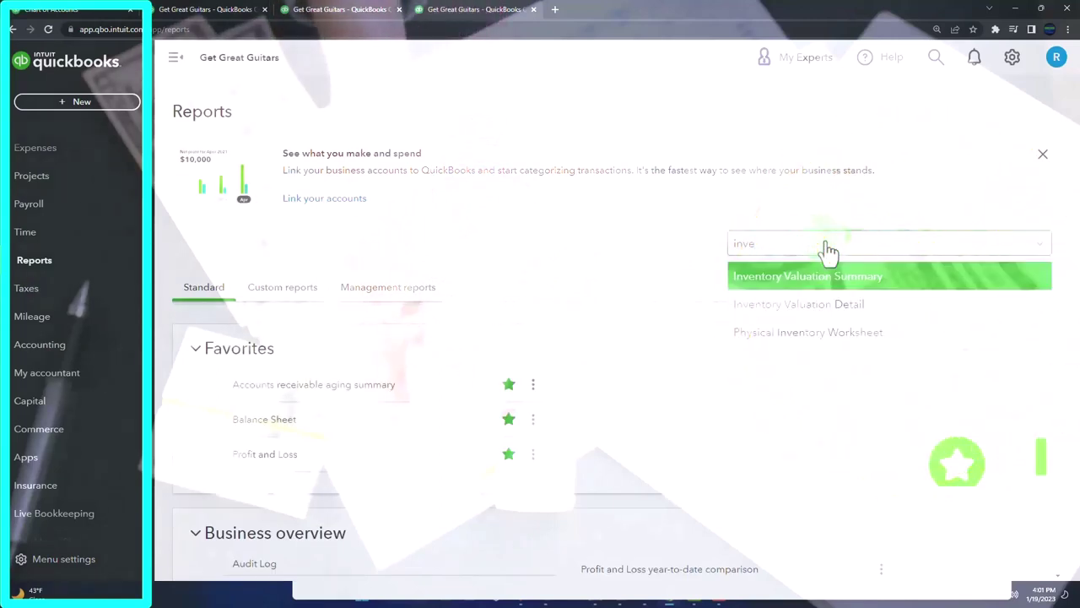
key("Return")
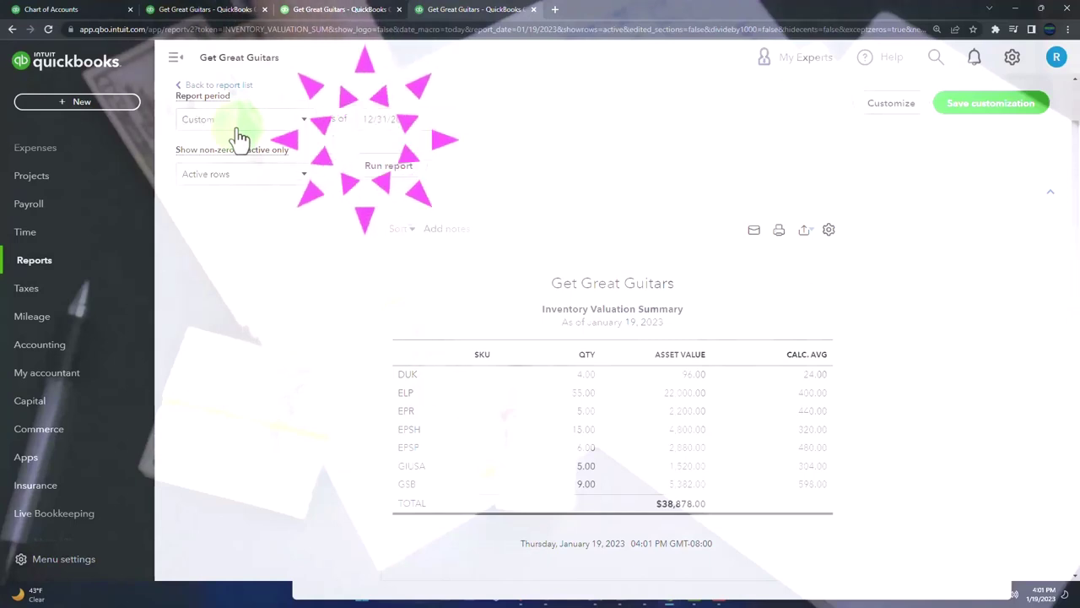
left_click(382, 170)
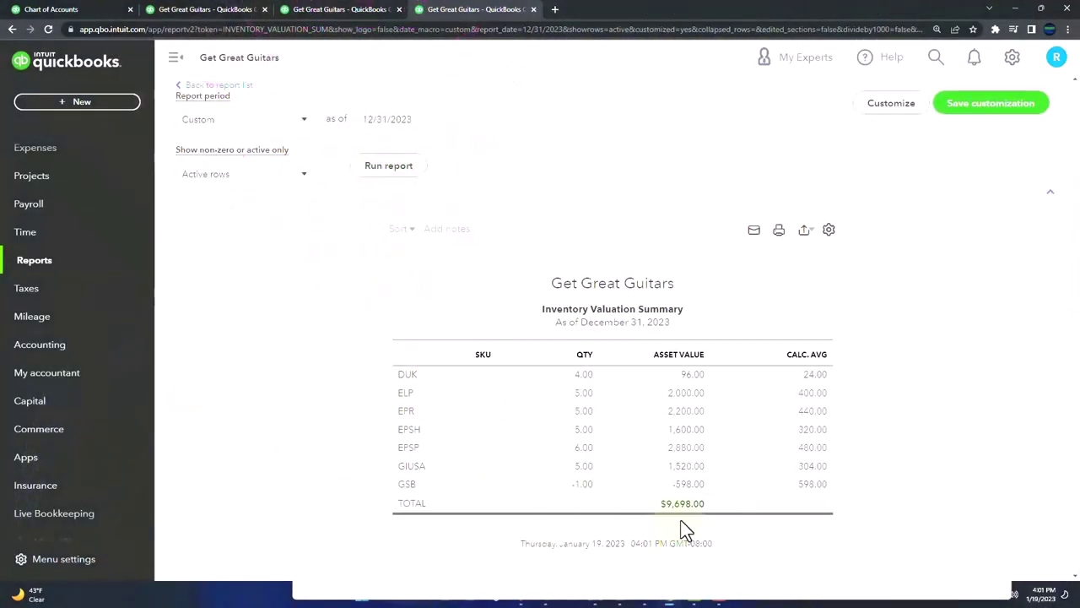
left_click(224, 16)
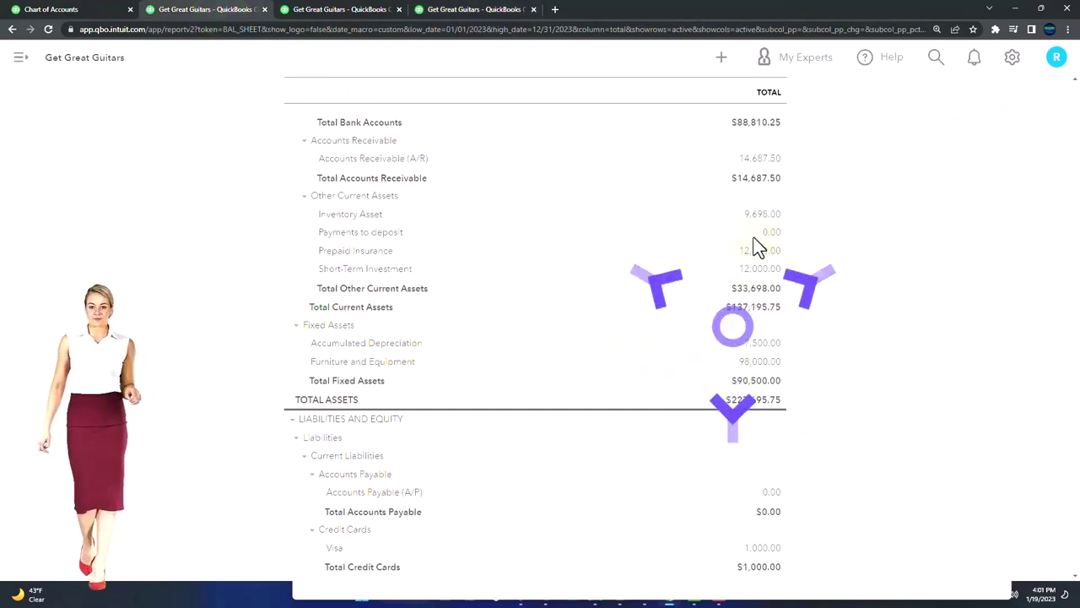
- Drill into the Fixed Assets Furniture and Equipment 98,000.00 balance to show its two 2023 expenses totalling $23,000.00
key("ctrl+plus")
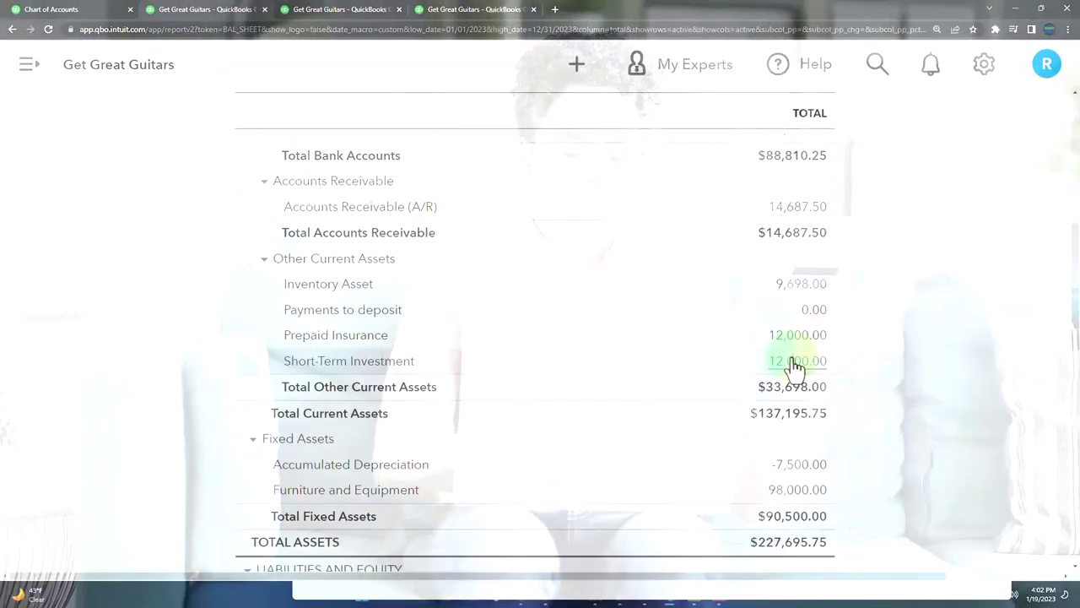
scroll(791, 363, "down", 2)
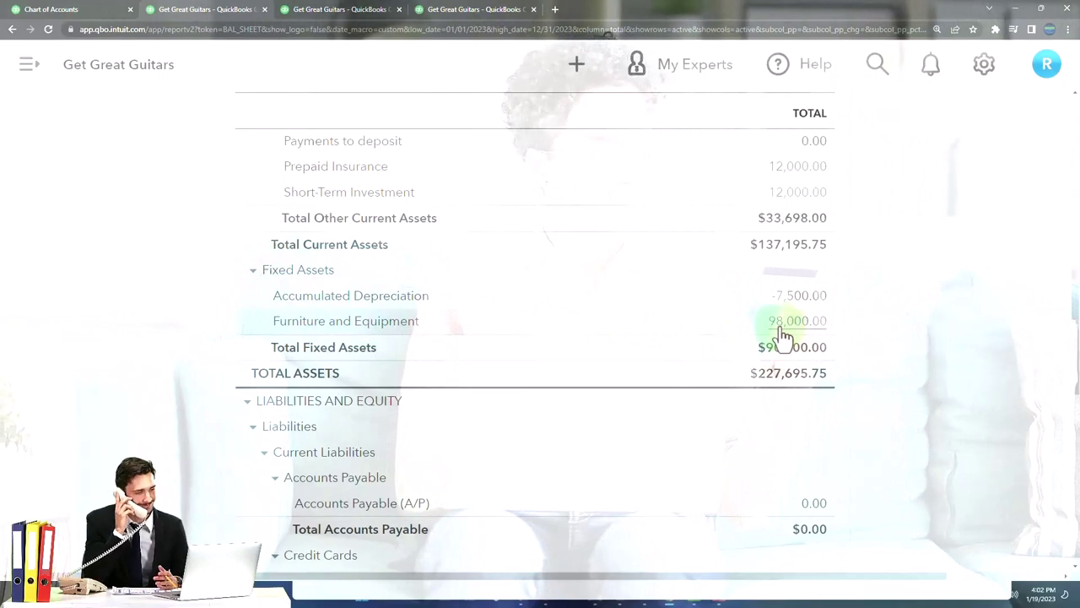
left_click(783, 331)
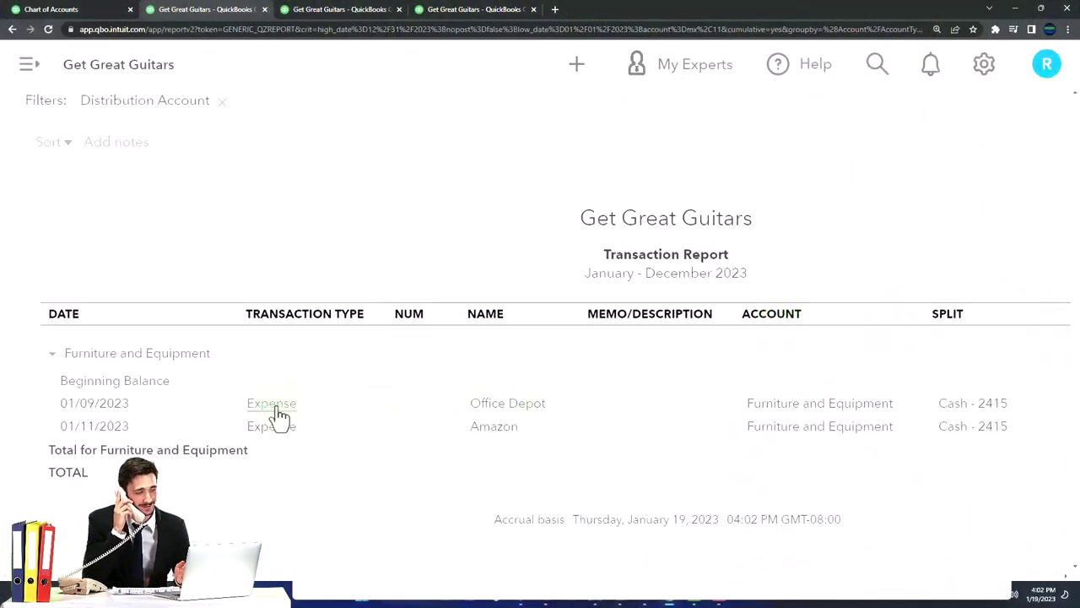
key("ctrl+minus")
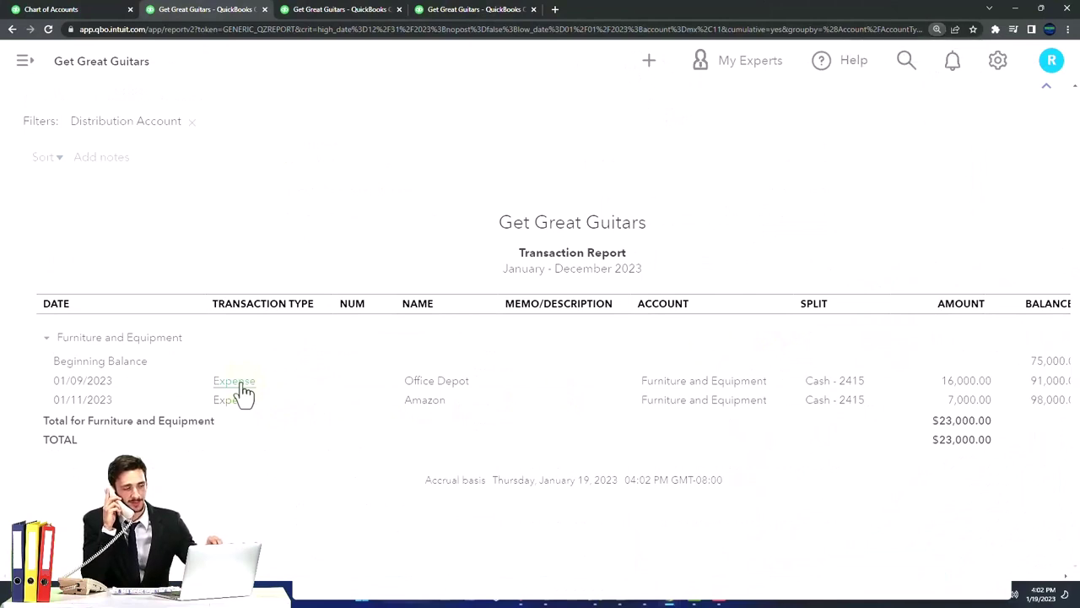